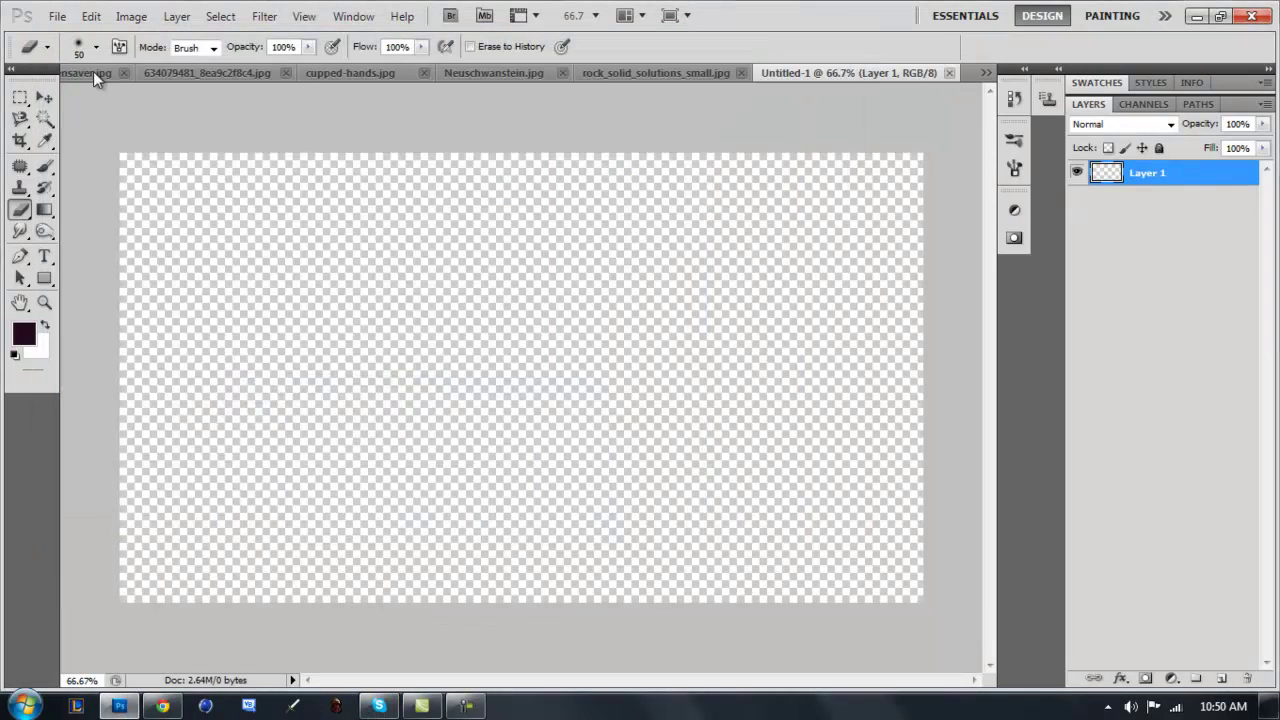
{"action": "left_click", "coordinate": [44, 118]}
{"action": "left_click", "coordinate": [244, 366]}
{"action": "key", "text": "ctrl+d"}
- Convert the locked background of cupped-hands.jpg into a regular editable layer
{"action": "left_click", "coordinate": [44, 97]}
{"action": "double_click", "coordinate": [1106, 172]}
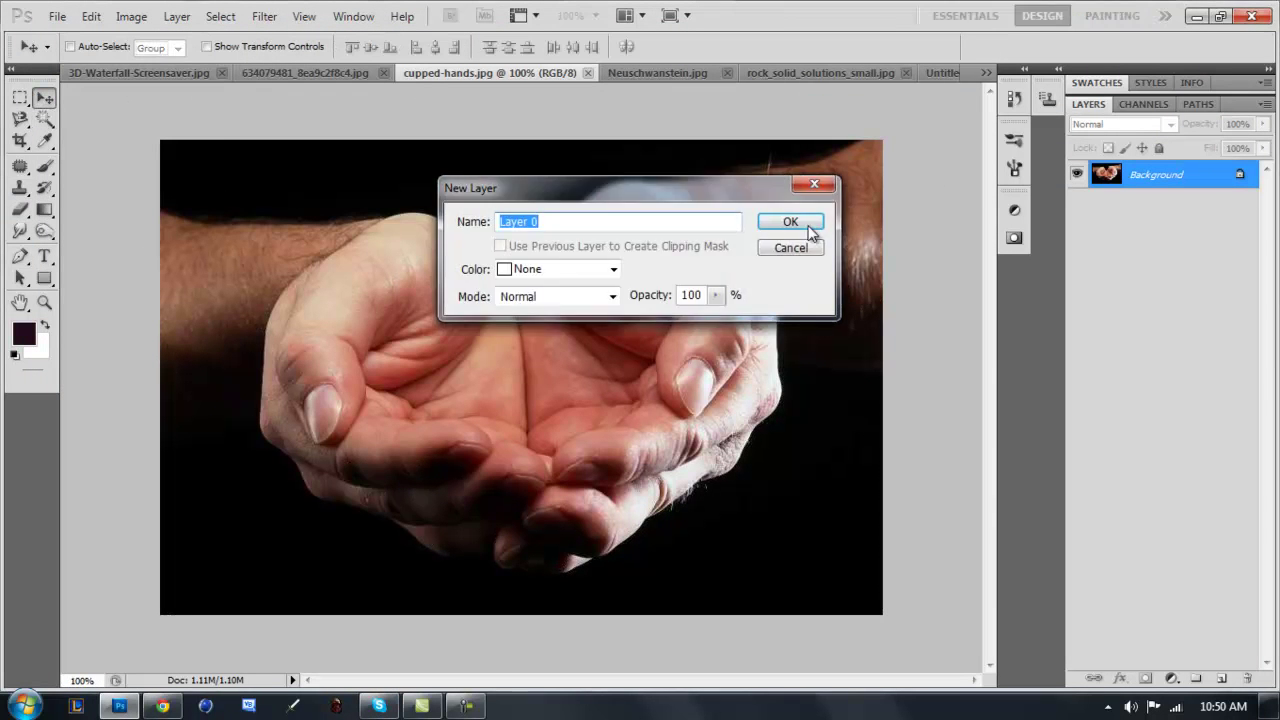
{"action": "key", "text": "Return"}
{"action": "left_click", "coordinate": [44, 118]}
{"action": "left_click", "coordinate": [214, 509]}
{"action": "key", "text": "ctrl+d"}
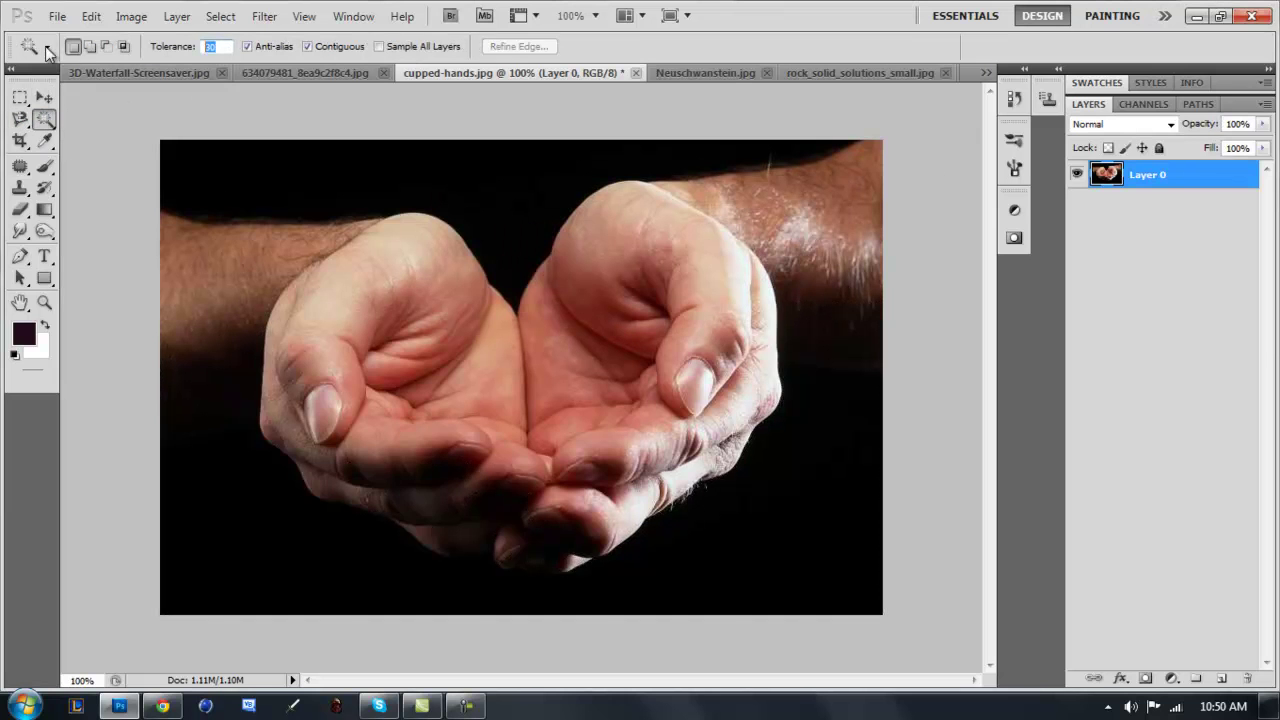
{"action": "left_click", "coordinate": [194, 534]}
{"action": "key", "text": "ctrl+d"}
- Add an empty layer beneath the hands and delete their black background using a Magic Wand selection at tolerance 5
{"action": "left_click", "coordinate": [228, 473]}
{"action": "left_click", "coordinate": [513, 292], "text": "shift"}
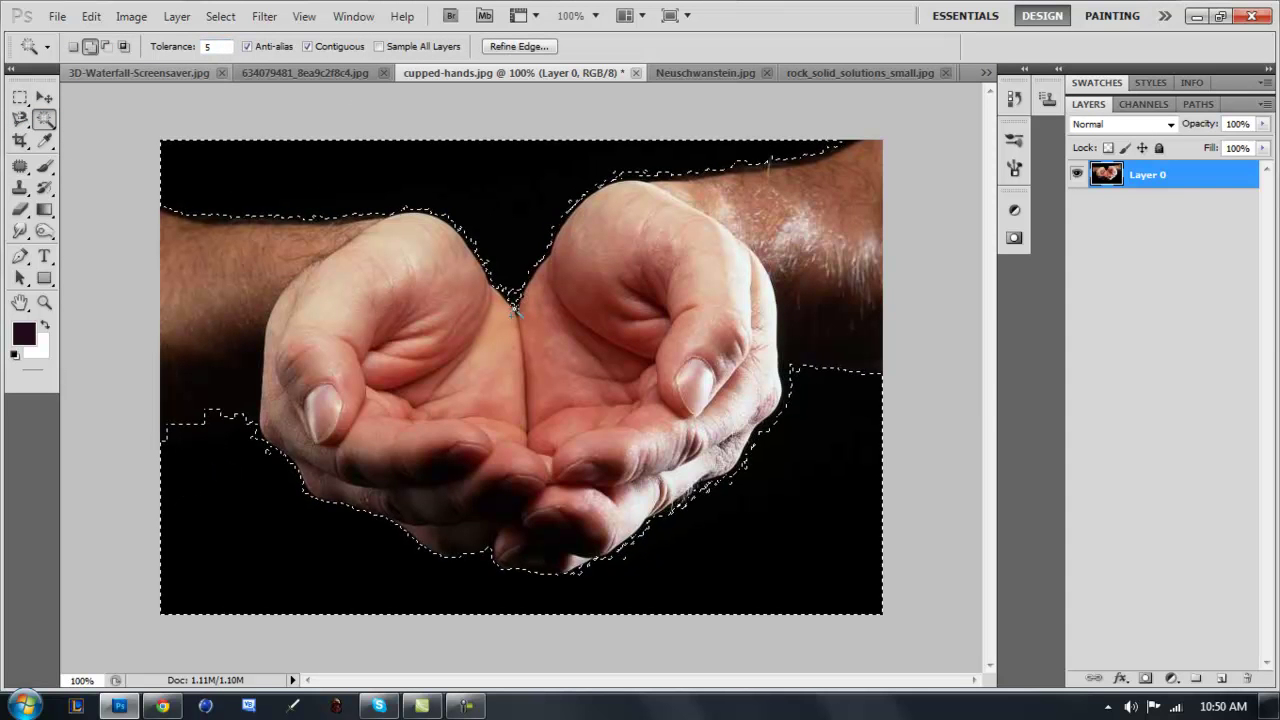
{"action": "left_click", "coordinate": [1221, 678]}
{"action": "left_click_drag", "start_coordinate": [1160, 203], "coordinate": [1158, 166]}
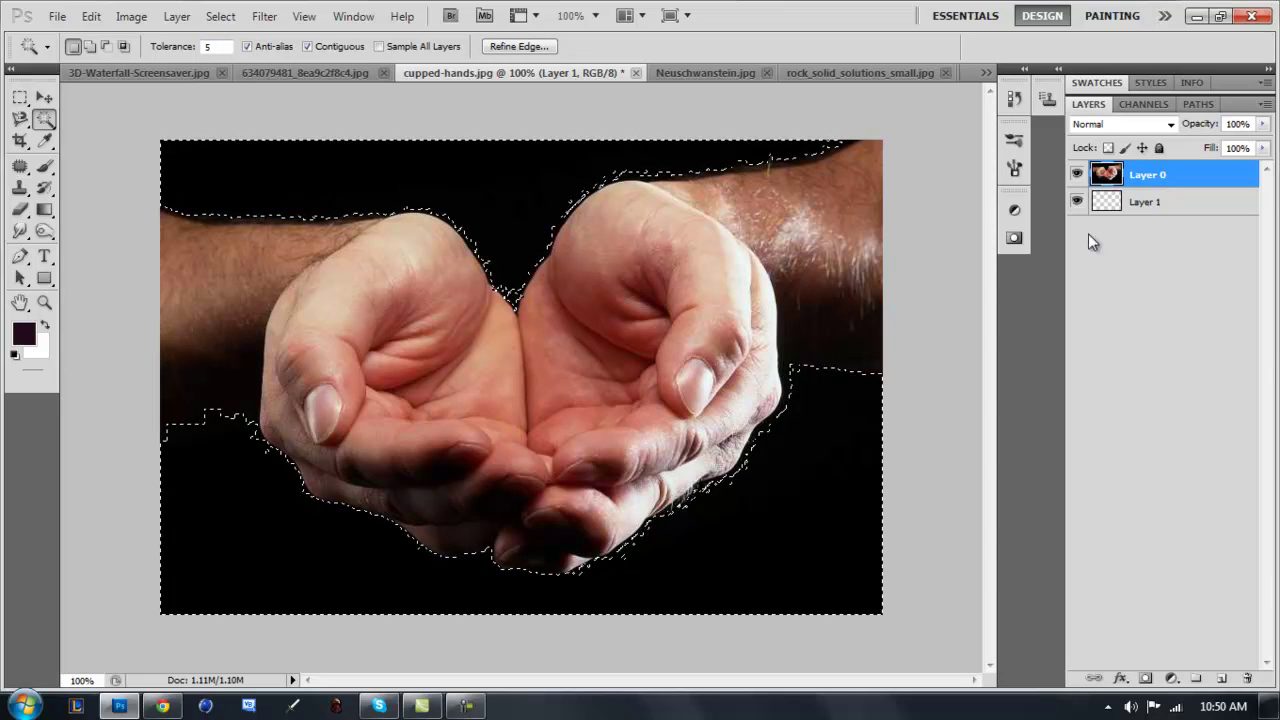
{"action": "key", "text": "Delete"}
{"action": "key", "text": "ctrl+d"}
- Copy the cut-out hands into Untitled-1 and erase the rough black fringe along the upper edges of the arms and hands
{"action": "key", "text": "v"}
{"action": "left_click_drag", "start_coordinate": [521, 371], "coordinate": [956, 69]}
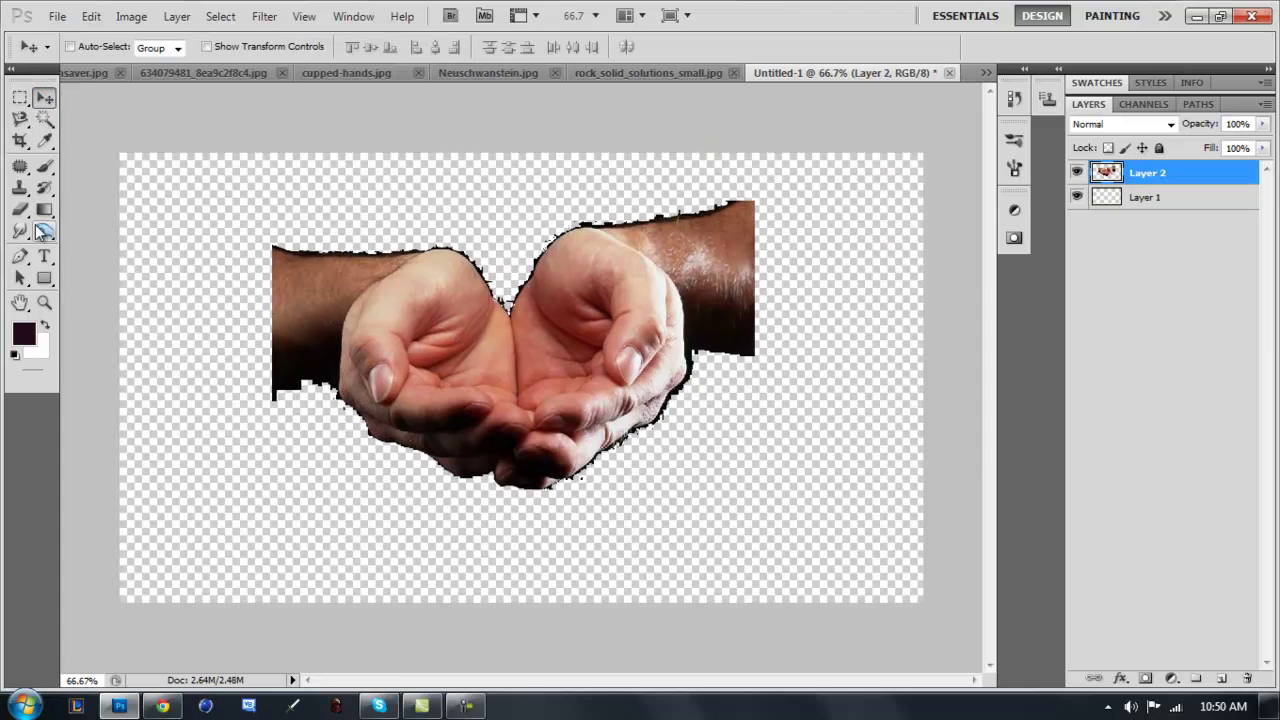
{"action": "key", "text": "ctrl+plus"}
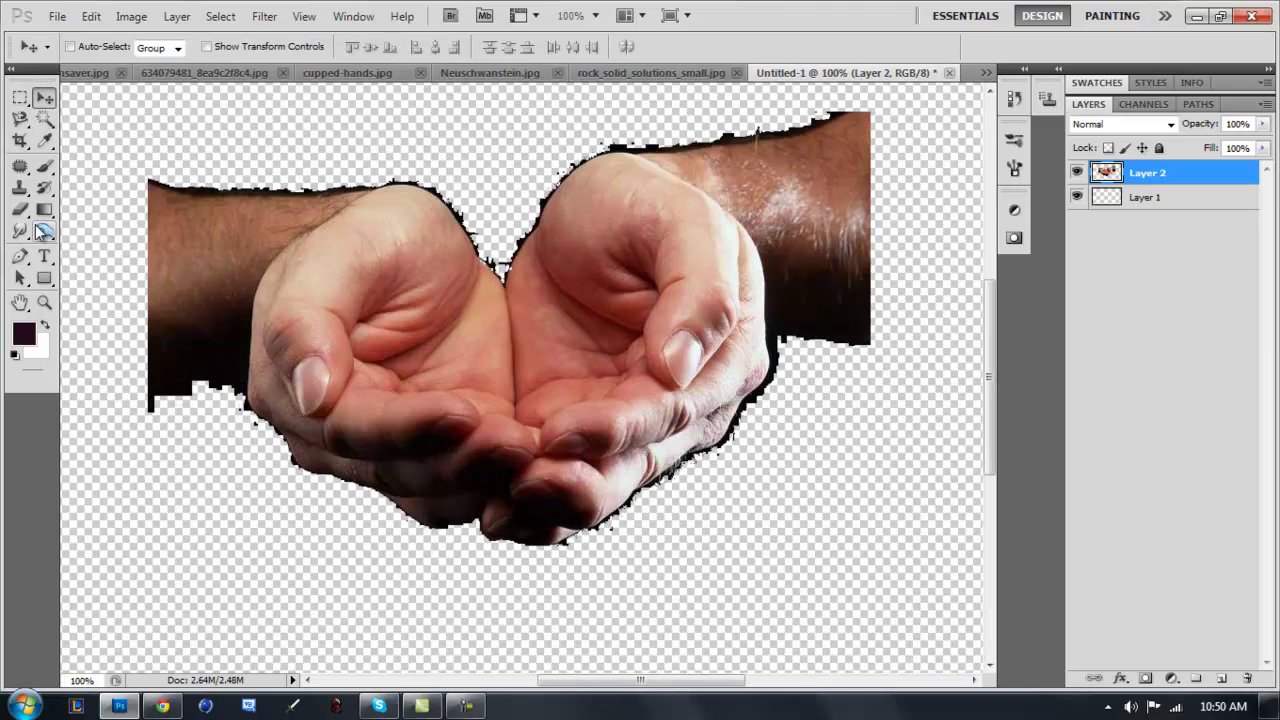
{"action": "key", "text": "b"}
{"action": "mouse_move", "coordinate": [129, 160]}
{"action": "left_mouse_down"}
{"action": "mouse_move", "coordinate": [226, 172]}
{"action": "mouse_move", "coordinate": [216, 183]}
{"action": "mouse_move", "coordinate": [201, 180]}
{"action": "mouse_move", "coordinate": [392, 168]}
{"action": "left_mouse_up"}
{"action": "mouse_move", "coordinate": [501, 254]}
{"action": "left_mouse_down"}
{"action": "mouse_move", "coordinate": [546, 171]}
{"action": "mouse_move", "coordinate": [780, 118]}
{"action": "left_mouse_up"}
- Fill Layer 1 beneath the hands with solid black
{"action": "left_click", "coordinate": [1180, 197]}
{"action": "key", "text": "alt+BackSpace"}
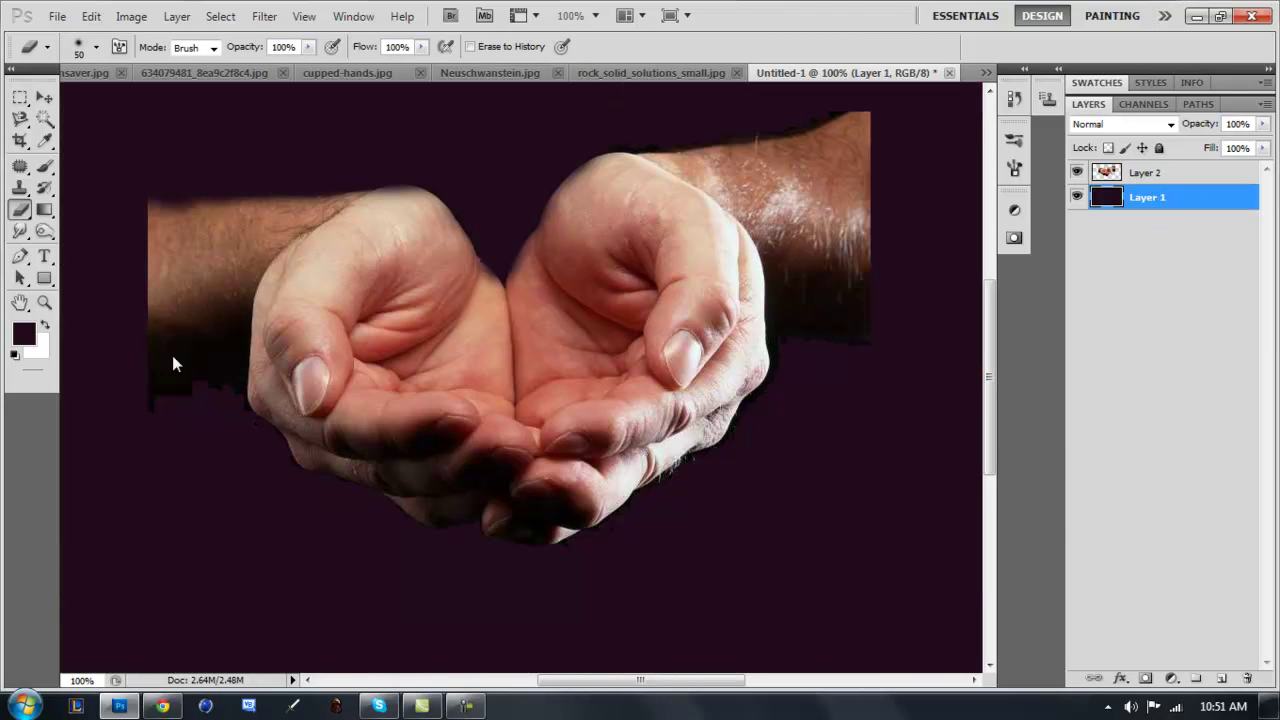
{"action": "left_click", "coordinate": [24, 333]}
{"action": "left_click", "coordinate": [900, 671]}
{"action": "left_click", "coordinate": [1157, 451]}
{"action": "key", "text": "alt+BackSpace"}
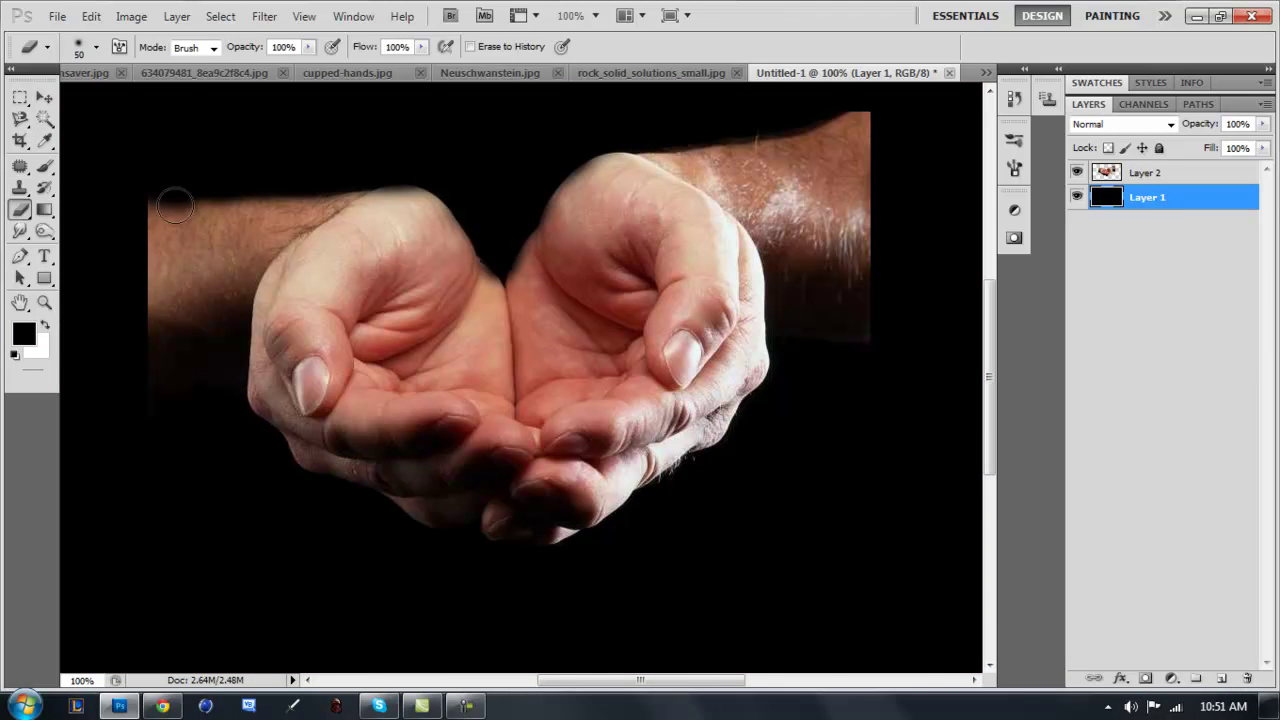
- Soften the cut-off ends of both arms on the hands layer with the Eraser
{"action": "left_click", "coordinate": [1180, 172]}
{"action": "mouse_move", "coordinate": [157, 186]}
{"action": "left_mouse_down"}
{"action": "mouse_move", "coordinate": [131, 220]}
{"action": "mouse_move", "coordinate": [320, 180]}
{"action": "left_mouse_up"}
{"action": "mouse_move", "coordinate": [897, 149]}
{"action": "left_mouse_down"}
{"action": "mouse_move", "coordinate": [880, 131]}
{"action": "mouse_move", "coordinate": [820, 130]}
{"action": "left_mouse_up"}
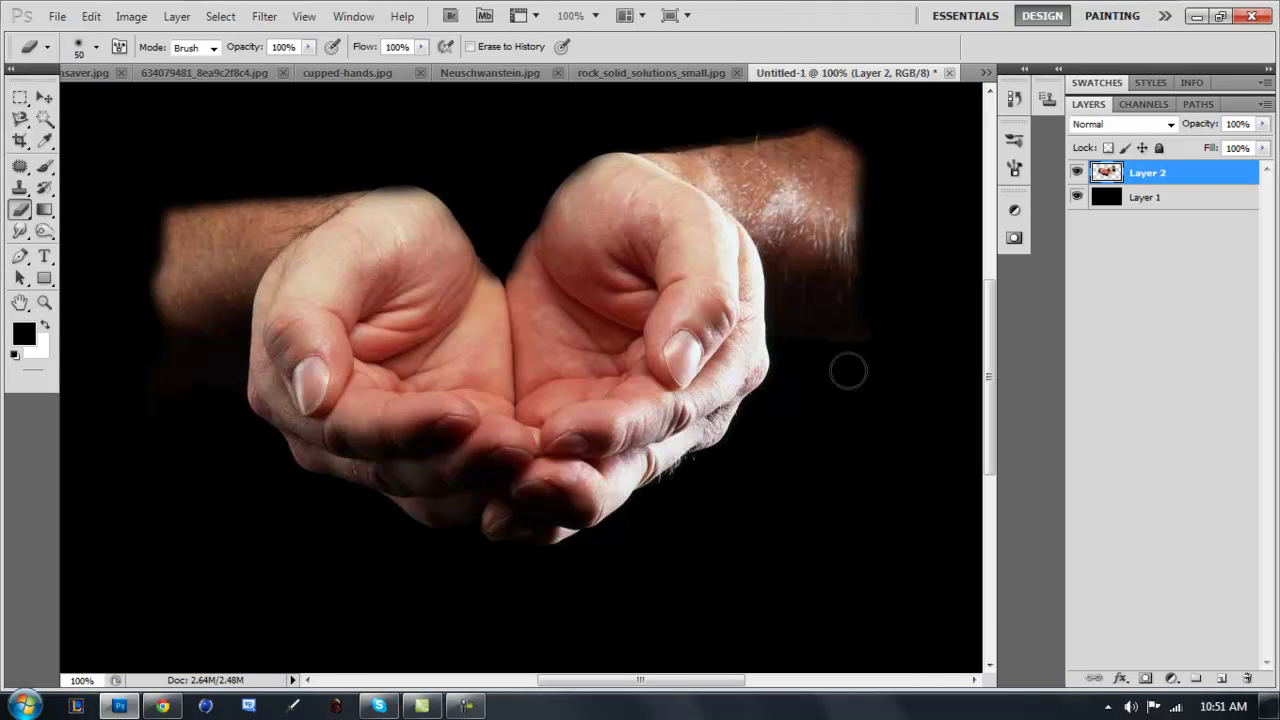
- Enlarge, stretch and slightly rotate the hands layer with Free Transform so the arms reach across the canvas
{"action": "key", "text": "ctrl+minus"}
{"action": "key", "text": "ctrl+t"}
{"action": "left_click_drag", "start_coordinate": [272, 200], "coordinate": [2, 30]}
{"action": "left_click_drag", "start_coordinate": [353, 282], "coordinate": [487, 394]}
{"action": "left_click_drag", "start_coordinate": [972, 402], "coordinate": [964, 446]}
{"action": "left_click_drag", "start_coordinate": [640, 420], "coordinate": [654, 382]}
{"action": "left_click_drag", "start_coordinate": [134, 294], "coordinate": [23, 283]}
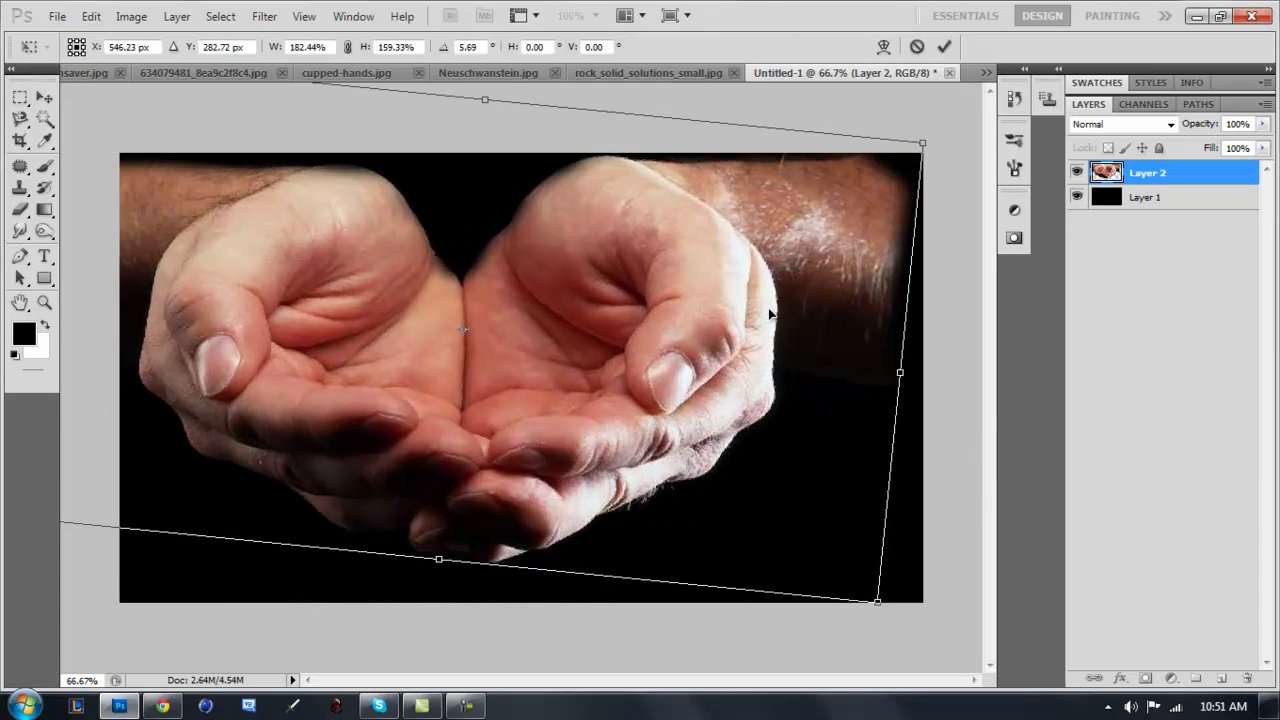
{"action": "left_click_drag", "start_coordinate": [919, 376], "coordinate": [957, 378]}
{"action": "mouse_move", "coordinate": [821, 640]}
{"action": "left_mouse_down"}
{"action": "mouse_move", "coordinate": [843, 617]}
{"action": "mouse_move", "coordinate": [834, 631]}
{"action": "left_mouse_up"}
{"action": "key", "text": "Return"}
- Undo the stray stroke and reposition the enlarged hands near the centre of the canvas
{"action": "left_click_drag", "start_coordinate": [573, 405], "coordinate": [605, 400]}
{"action": "key", "text": "ctrl+z"}
{"action": "left_click", "coordinate": [44, 97]}
{"action": "mouse_move", "coordinate": [318, 232]}
{"action": "left_mouse_down"}
{"action": "mouse_move", "coordinate": [363, 234]}
{"action": "mouse_move", "coordinate": [352, 242]}
{"action": "left_mouse_up"}
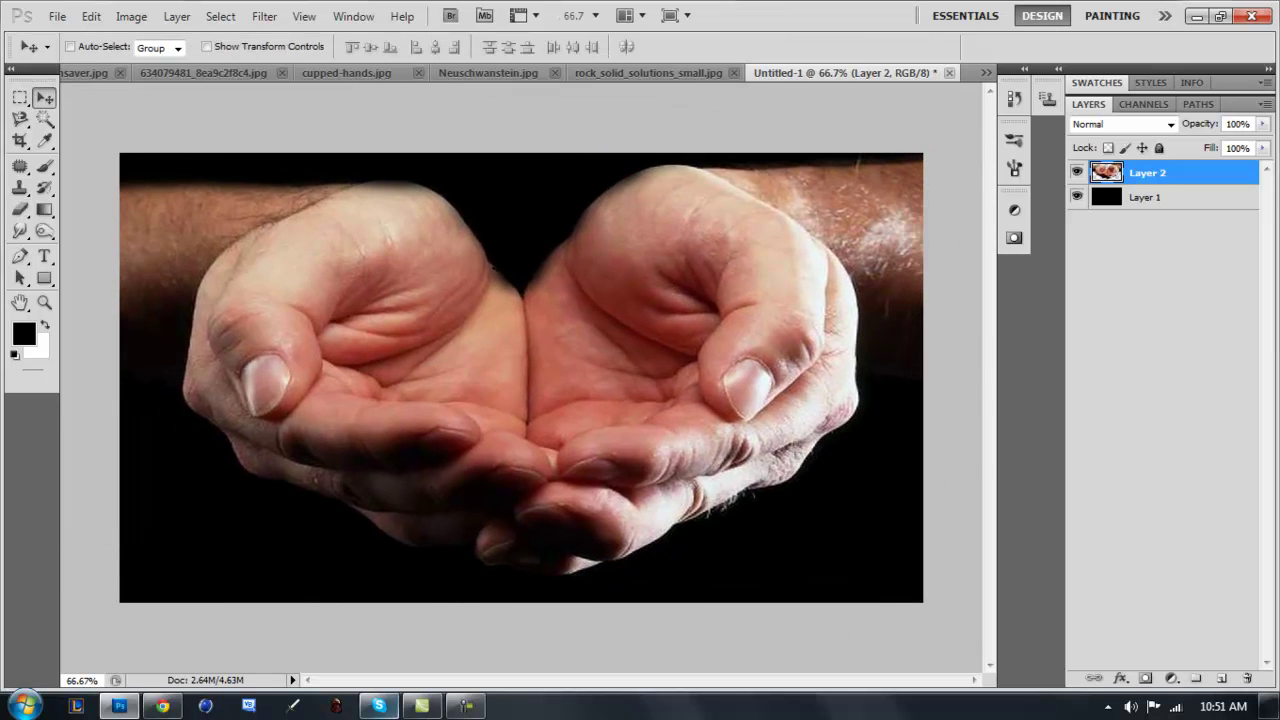
- Switch to Skype, send the reply "lol" in the open chat, and return to Photoshop
{"action": "left_click", "coordinate": [380, 706]}
{"action": "type", "text": "lol"}
{"action": "key", "text": "Return"}
{"action": "left_click", "coordinate": [4, 551]}
- Close rock_solid_solutions_small.jpg and place the castle photo from Neuschwanstein.jpg over the hands in Untitled-1 at 22% opacity
{"action": "left_click", "coordinate": [613, 73]}
{"action": "left_click", "coordinate": [533, 72]}
{"action": "left_click_drag", "start_coordinate": [665, 279], "coordinate": [693, 152]}
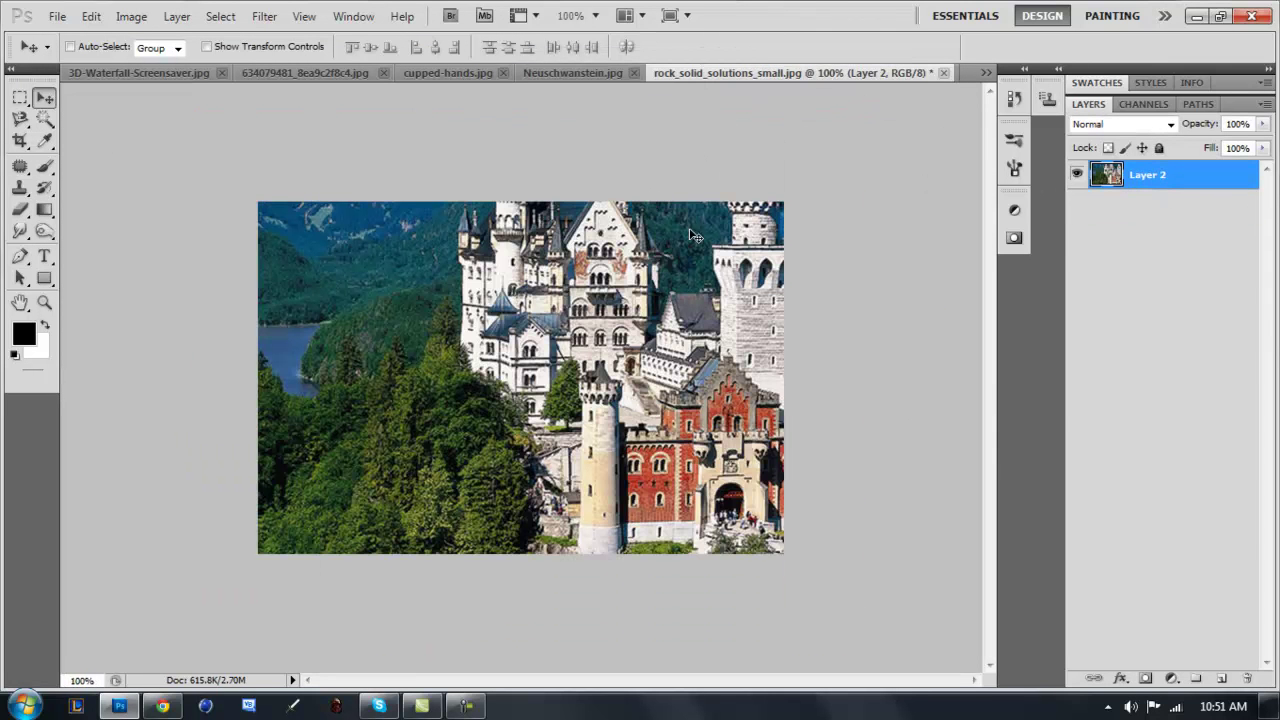
{"action": "left_click", "coordinate": [943, 72]}
{"action": "left_click", "coordinate": [646, 287]}
{"action": "left_click", "coordinate": [897, 77]}
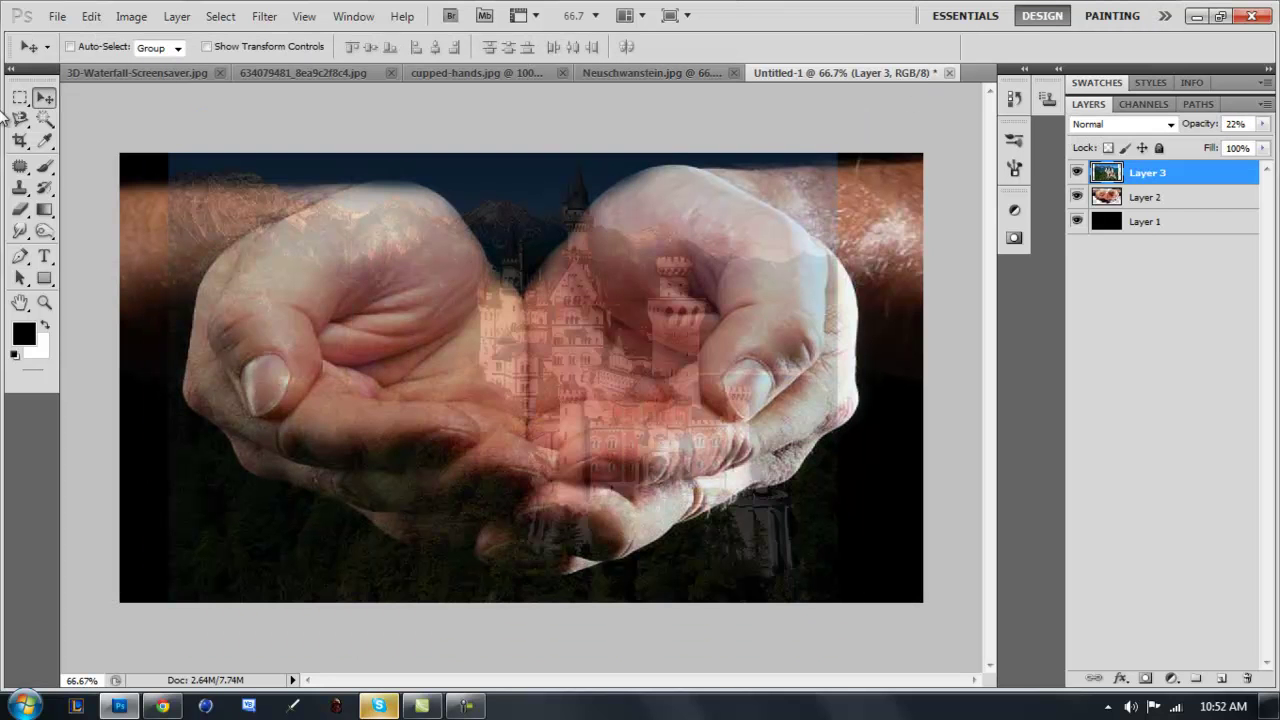
- Erase the outer parts of the castle layer around the hands with a greatly enlarged Eraser
{"action": "left_click", "coordinate": [20, 209]}
{"action": "key", "text": "bracketright"}
{"action": "key", "text": "bracketright"}
{"action": "key", "text": "bracketright"}
{"action": "key", "text": "bracketright"}
{"action": "key", "text": "bracketright"}
{"action": "key", "text": "bracketright"}
{"action": "key", "text": "bracketright"}
{"action": "key", "text": "bracketright"}
{"action": "mouse_move", "coordinate": [190, 192]}
{"action": "left_mouse_down"}
{"action": "mouse_move", "coordinate": [131, 251]}
{"action": "mouse_move", "coordinate": [248, 350]}
{"action": "mouse_move", "coordinate": [461, 595]}
{"action": "mouse_move", "coordinate": [855, 555]}
{"action": "left_mouse_up"}
- Erase the castle layer where it covers the fingers, thumbs and wrists, using a smaller Eraser
{"action": "key", "text": "bracketleft"}
{"action": "key", "text": "bracketleft"}
{"action": "key", "text": "bracketleft"}
{"action": "key", "text": "bracketleft"}
{"action": "key", "text": "bracketleft"}
{"action": "key", "text": "bracketleft"}
{"action": "mouse_move", "coordinate": [610, 540]}
{"action": "left_mouse_down"}
{"action": "mouse_move", "coordinate": [564, 467]}
{"action": "mouse_move", "coordinate": [729, 446]}
{"action": "mouse_move", "coordinate": [704, 433]}
{"action": "mouse_move", "coordinate": [600, 445]}
{"action": "mouse_move", "coordinate": [697, 440]}
{"action": "mouse_move", "coordinate": [737, 422]}
{"action": "mouse_move", "coordinate": [715, 369]}
{"action": "mouse_move", "coordinate": [747, 321]}
{"action": "mouse_move", "coordinate": [731, 266]}
{"action": "left_mouse_up"}
{"action": "mouse_move", "coordinate": [589, 216]}
{"action": "left_mouse_down"}
{"action": "mouse_move", "coordinate": [531, 194]}
{"action": "mouse_move", "coordinate": [417, 189]}
{"action": "mouse_move", "coordinate": [455, 244]}
{"action": "left_mouse_up"}
{"action": "mouse_move", "coordinate": [340, 275]}
{"action": "left_mouse_down"}
{"action": "mouse_move", "coordinate": [313, 306]}
{"action": "mouse_move", "coordinate": [292, 413]}
{"action": "mouse_move", "coordinate": [447, 428]}
{"action": "left_mouse_up"}
{"action": "mouse_move", "coordinate": [525, 530]}
{"action": "left_mouse_down"}
{"action": "mouse_move", "coordinate": [826, 374]}
{"action": "mouse_move", "coordinate": [834, 143]}
{"action": "mouse_move", "coordinate": [746, 320]}
{"action": "mouse_move", "coordinate": [602, 201]}
{"action": "mouse_move", "coordinate": [800, 169]}
{"action": "left_mouse_up"}
- Set the castle layer's opacity to 94% and erase its remnants over and around the hands
{"action": "left_click_drag", "start_coordinate": [1212, 122], "coordinate": [1270, 123]}
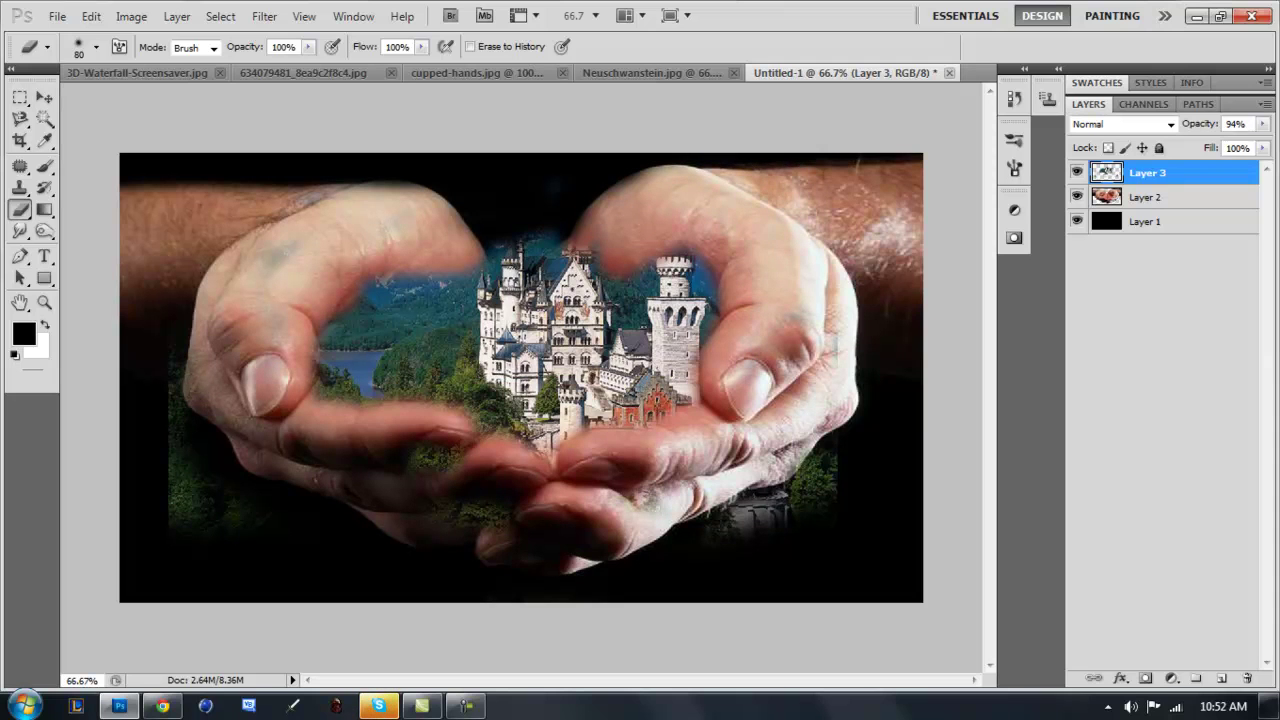
{"action": "left_click_drag", "start_coordinate": [817, 491], "coordinate": [678, 581]}
{"action": "mouse_move", "coordinate": [494, 576]}
{"action": "left_mouse_down"}
{"action": "mouse_move", "coordinate": [264, 591]}
{"action": "mouse_move", "coordinate": [150, 525]}
{"action": "left_mouse_up"}
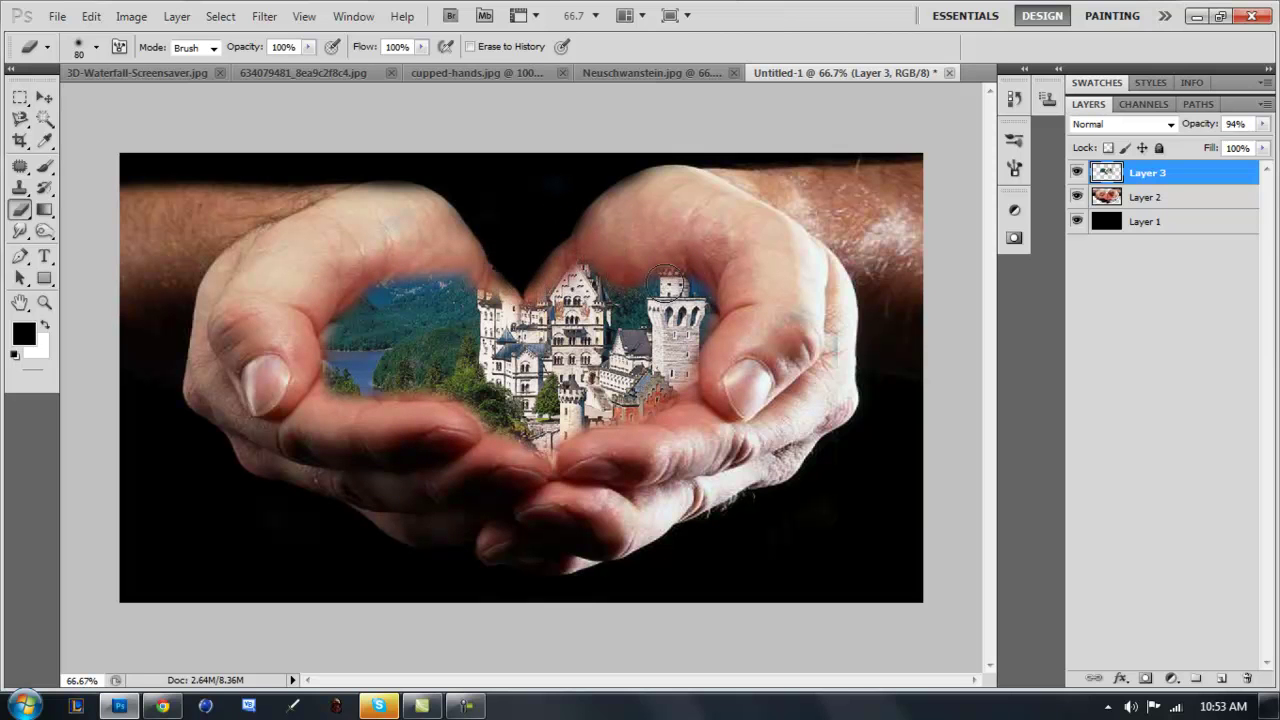
- Copy the waterfall picture from 3D-Waterfall-Screensaver.jpg into Untitled-1 above the castle
{"action": "left_click", "coordinate": [491, 73]}
{"action": "left_click", "coordinate": [303, 73]}
{"action": "left_click", "coordinate": [44, 97]}
{"action": "left_click", "coordinate": [140, 73]}
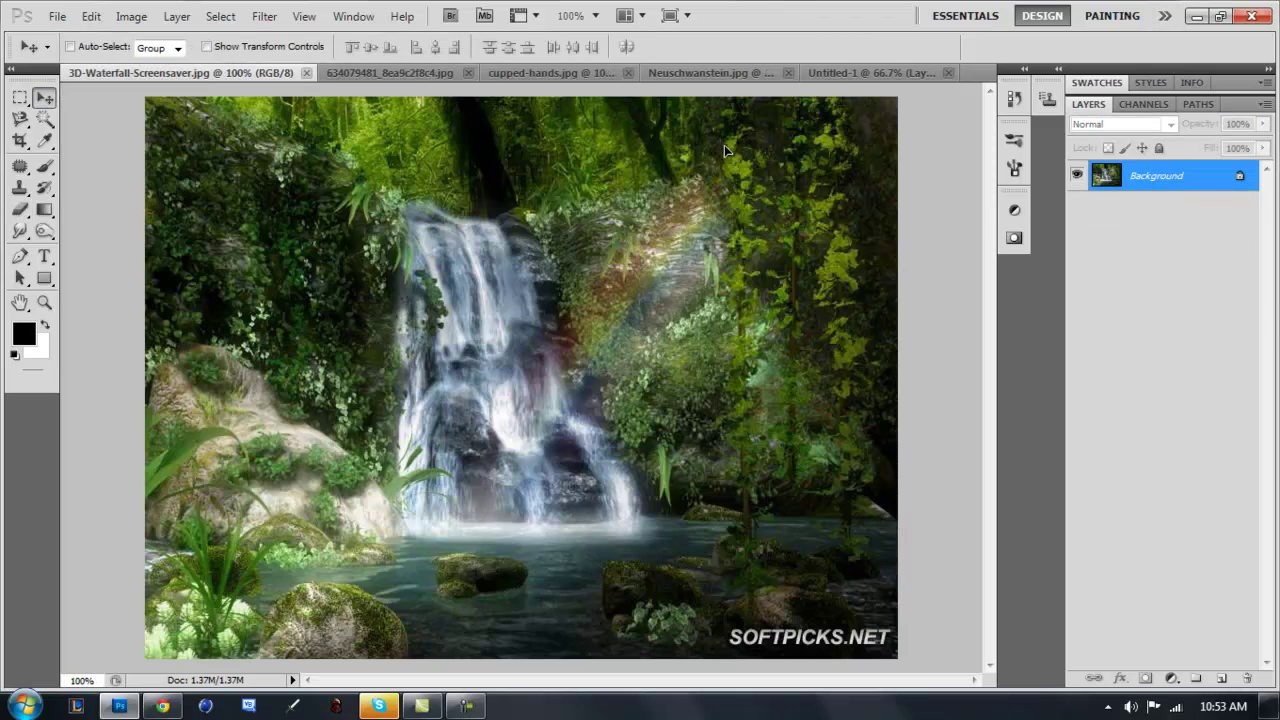
{"action": "left_click_drag", "start_coordinate": [755, 136], "coordinate": [479, 383]}
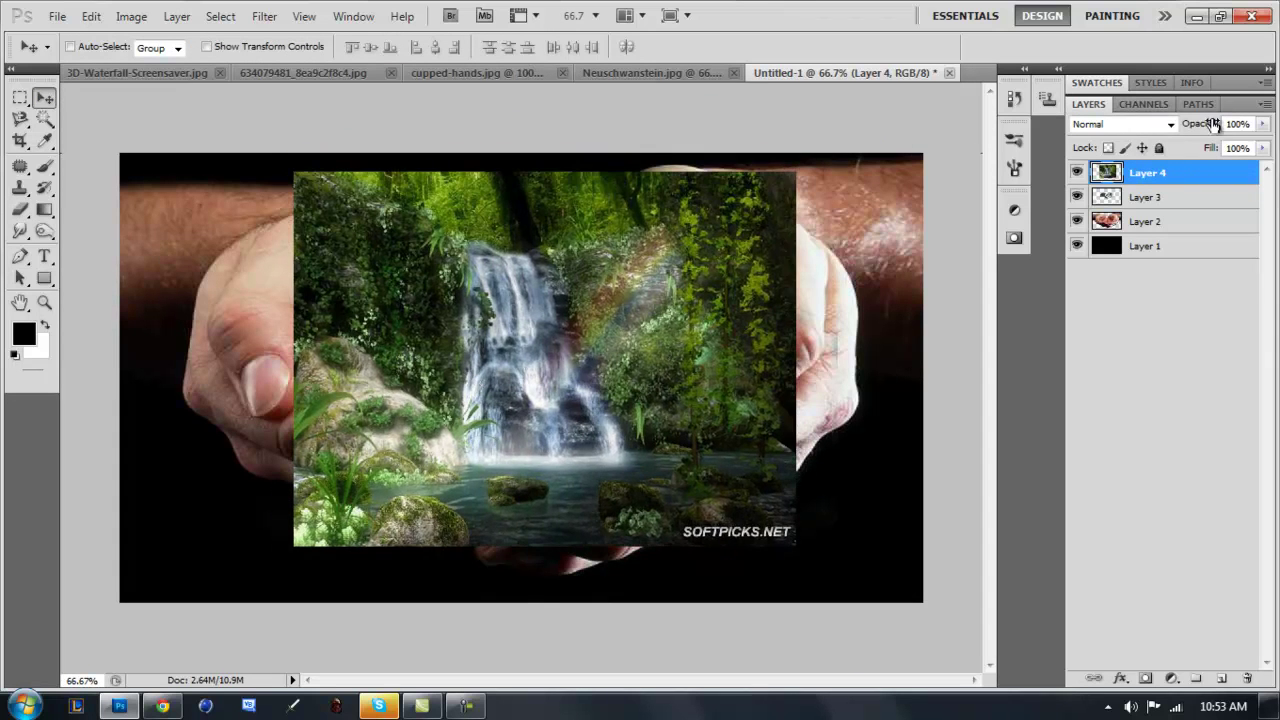
- Set the waterfall layer's opacity to 51% and erase its parts outside the cupped palms and over the castle
{"action": "key", "text": "5"}
{"action": "key", "text": "1"}
{"action": "key", "text": "e"}
{"action": "mouse_move", "coordinate": [298, 343]}
{"action": "left_mouse_down"}
{"action": "mouse_move", "coordinate": [286, 495]}
{"action": "mouse_move", "coordinate": [770, 500]}
{"action": "mouse_move", "coordinate": [612, 470]}
{"action": "mouse_move", "coordinate": [720, 195]}
{"action": "mouse_move", "coordinate": [600, 330]}
{"action": "mouse_move", "coordinate": [560, 200]}
{"action": "mouse_move", "coordinate": [500, 200]}
{"action": "mouse_move", "coordinate": [437, 490]}
{"action": "mouse_move", "coordinate": [400, 545]}
{"action": "left_mouse_up"}
{"action": "key", "text": "["}
{"action": "left_click_drag", "start_coordinate": [416, 437], "coordinate": [476, 482]}
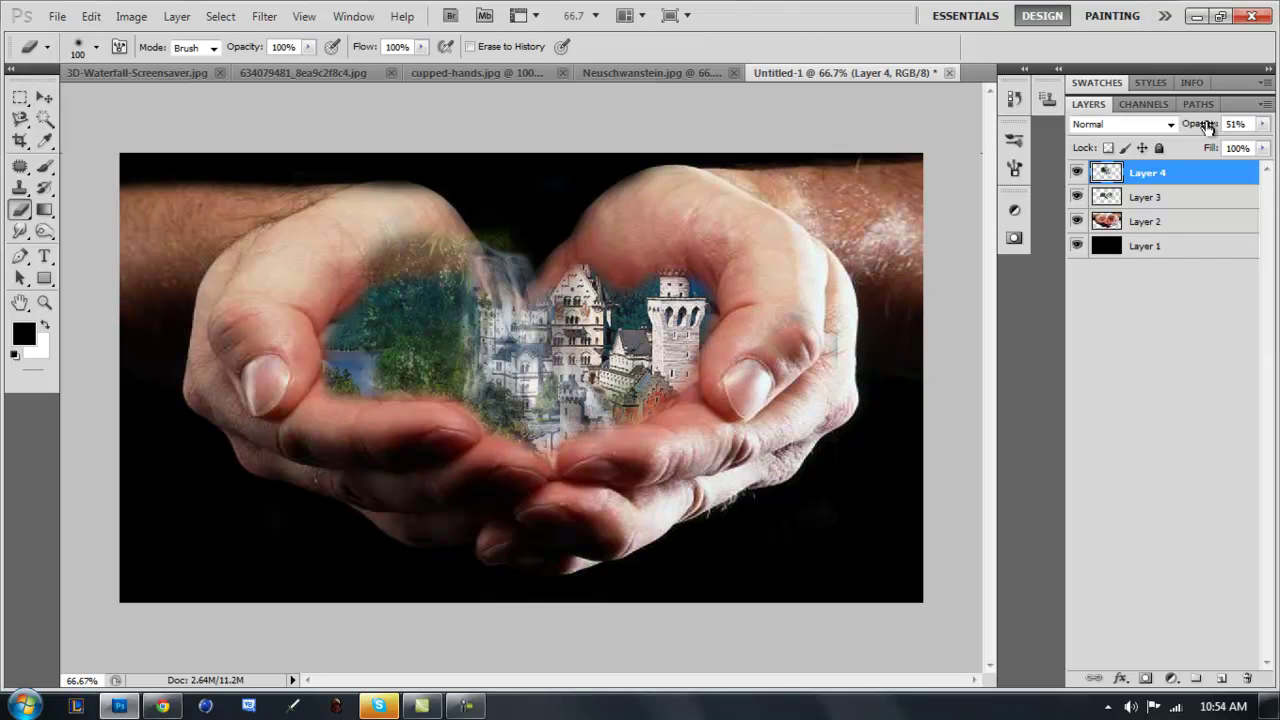
- Set the waterfall layer's opacity to 100% and erase its excess, along with the castle layer's lake-side end
{"action": "left_click_drag", "start_coordinate": [1185, 152], "coordinate": [1271, 130]}
{"action": "mouse_move", "coordinate": [425, 298]}
{"action": "left_mouse_down"}
{"action": "mouse_move", "coordinate": [414, 209]}
{"action": "mouse_move", "coordinate": [534, 217]}
{"action": "mouse_move", "coordinate": [530, 258]}
{"action": "left_mouse_up"}
{"action": "mouse_move", "coordinate": [600, 314]}
{"action": "left_mouse_down"}
{"action": "mouse_move", "coordinate": [555, 385]}
{"action": "mouse_move", "coordinate": [530, 275]}
{"action": "mouse_move", "coordinate": [600, 410]}
{"action": "mouse_move", "coordinate": [564, 391]}
{"action": "left_mouse_up"}
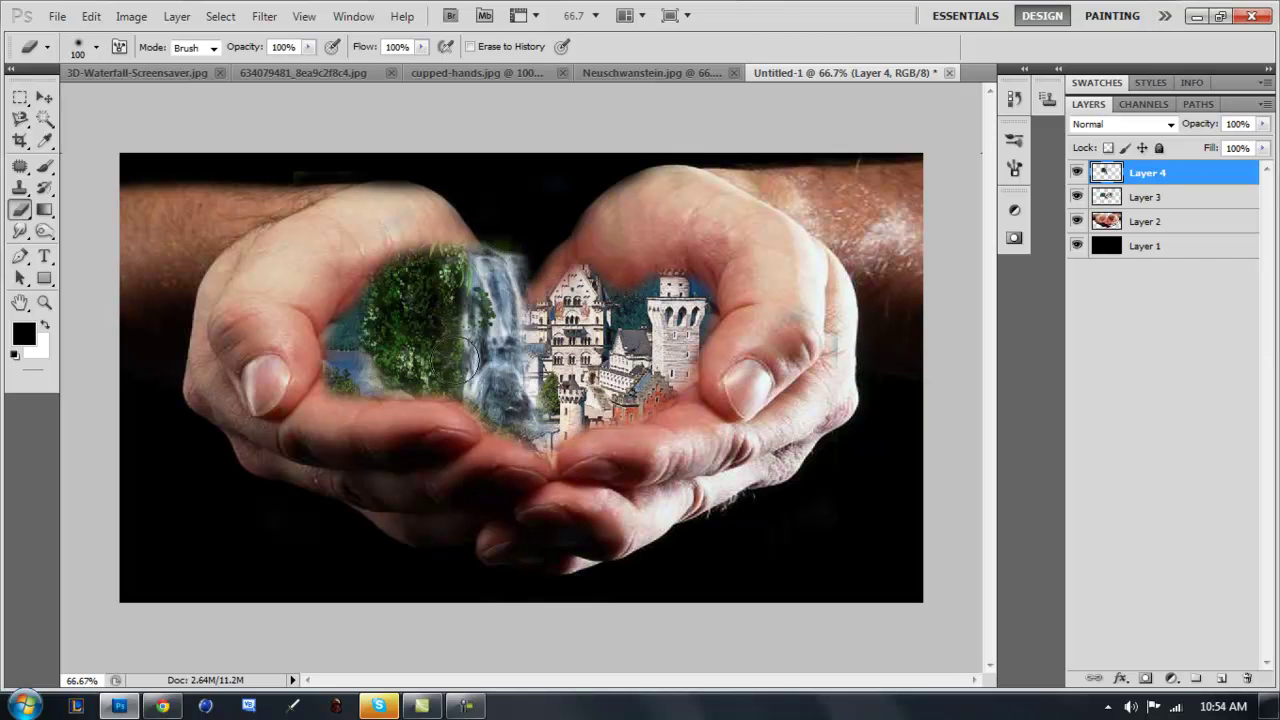
{"action": "left_click", "coordinate": [1128, 201]}
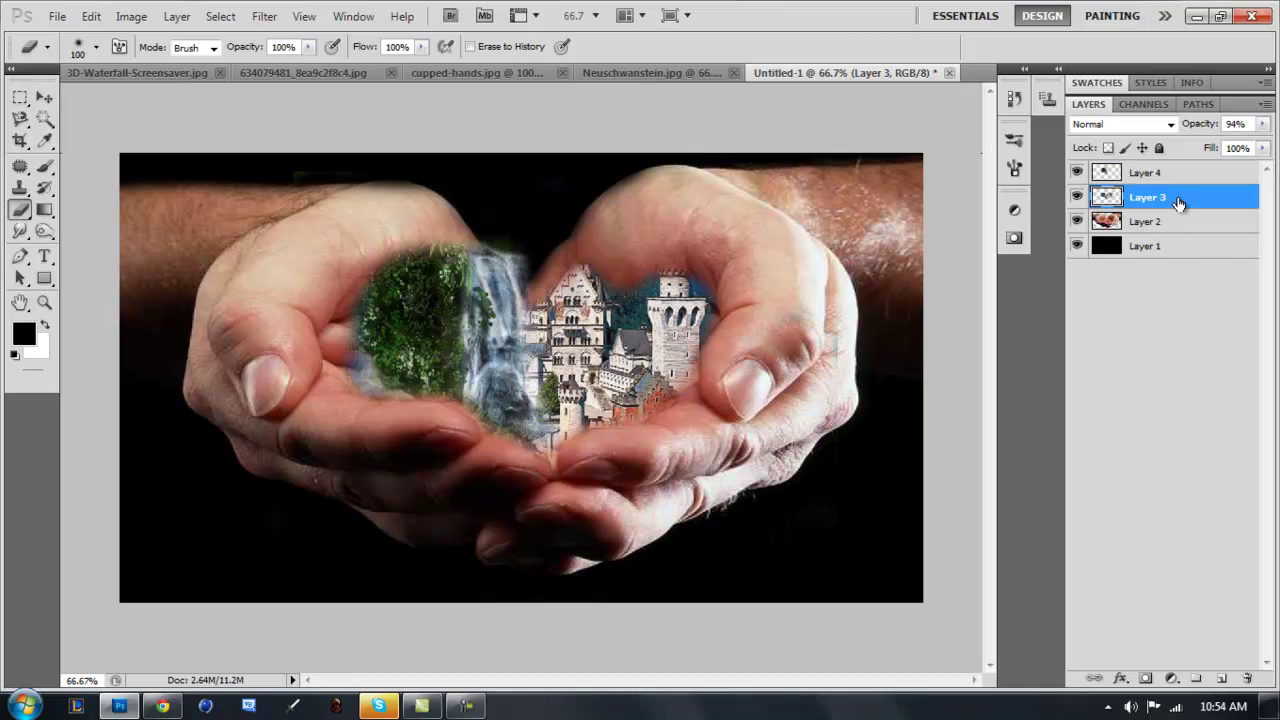
{"action": "left_click", "coordinate": [1210, 173]}
{"action": "key", "text": "alt+bracketleft"}
{"action": "key", "text": "ctrl+t"}
{"action": "left_click_drag", "start_coordinate": [841, 327], "coordinate": [890, 338]}
{"action": "key", "text": "Escape"}
- Stretch the waterfall layer wider and taller with Free Transform
{"action": "left_click", "coordinate": [1145, 174]}
{"action": "key", "text": "ctrl+t"}
{"action": "left_click_drag", "start_coordinate": [797, 362], "coordinate": [888, 386]}
{"action": "left_click_drag", "start_coordinate": [582, 555], "coordinate": [589, 597]}
{"action": "key", "text": "Return"}
- Erase the foliage and edges around the waterfall so it blends between the forest and the castle
{"action": "key", "text": "e"}
{"action": "mouse_move", "coordinate": [543, 473]}
{"action": "left_mouse_down"}
{"action": "mouse_move", "coordinate": [566, 362]}
{"action": "mouse_move", "coordinate": [421, 238]}
{"action": "left_mouse_up"}
{"action": "mouse_move", "coordinate": [593, 422]}
{"action": "left_mouse_down"}
{"action": "mouse_move", "coordinate": [430, 270]}
{"action": "mouse_move", "coordinate": [395, 400]}
{"action": "mouse_move", "coordinate": [470, 235]}
{"action": "mouse_move", "coordinate": [390, 420]}
{"action": "left_mouse_up"}
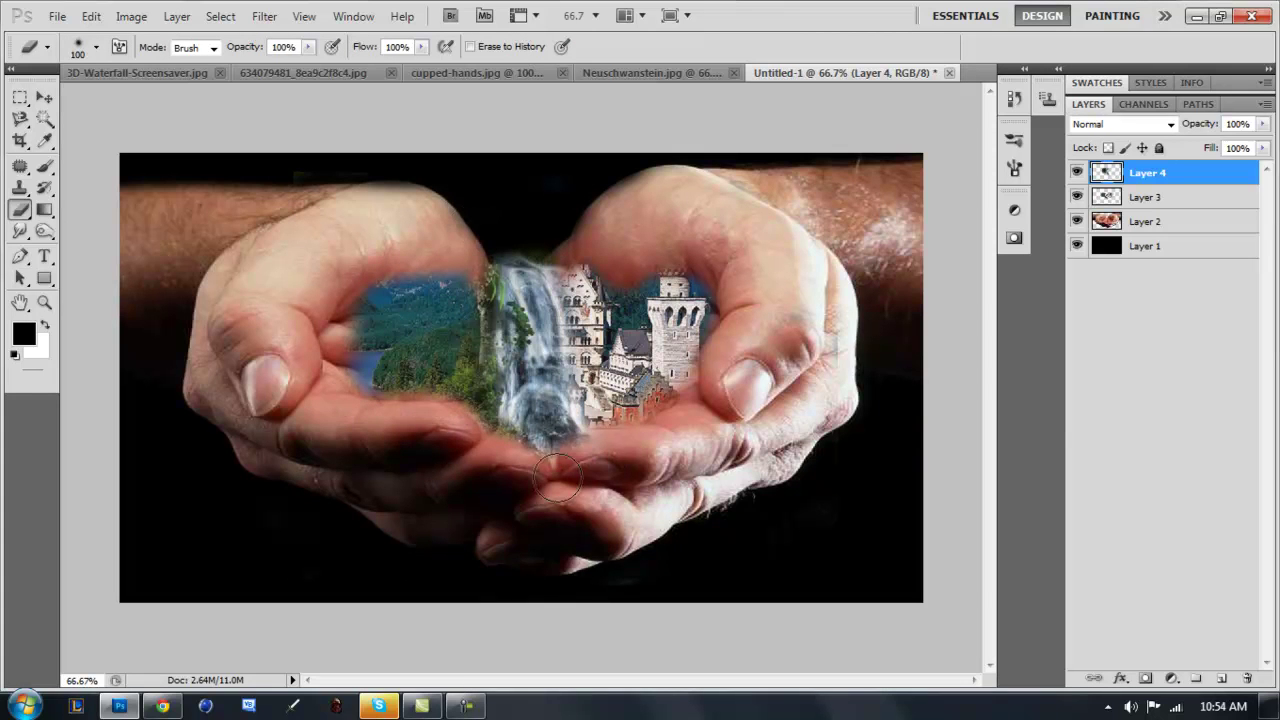
{"action": "left_click_drag", "start_coordinate": [587, 476], "coordinate": [514, 212]}
{"action": "left_click_drag", "start_coordinate": [462, 413], "coordinate": [578, 408]}
- Try blending the valley photo from 634079481_8ea9c2f8c4.jpg in above the castle layer, and delete the copied layer
{"action": "key", "text": "alt+bracketleft"}
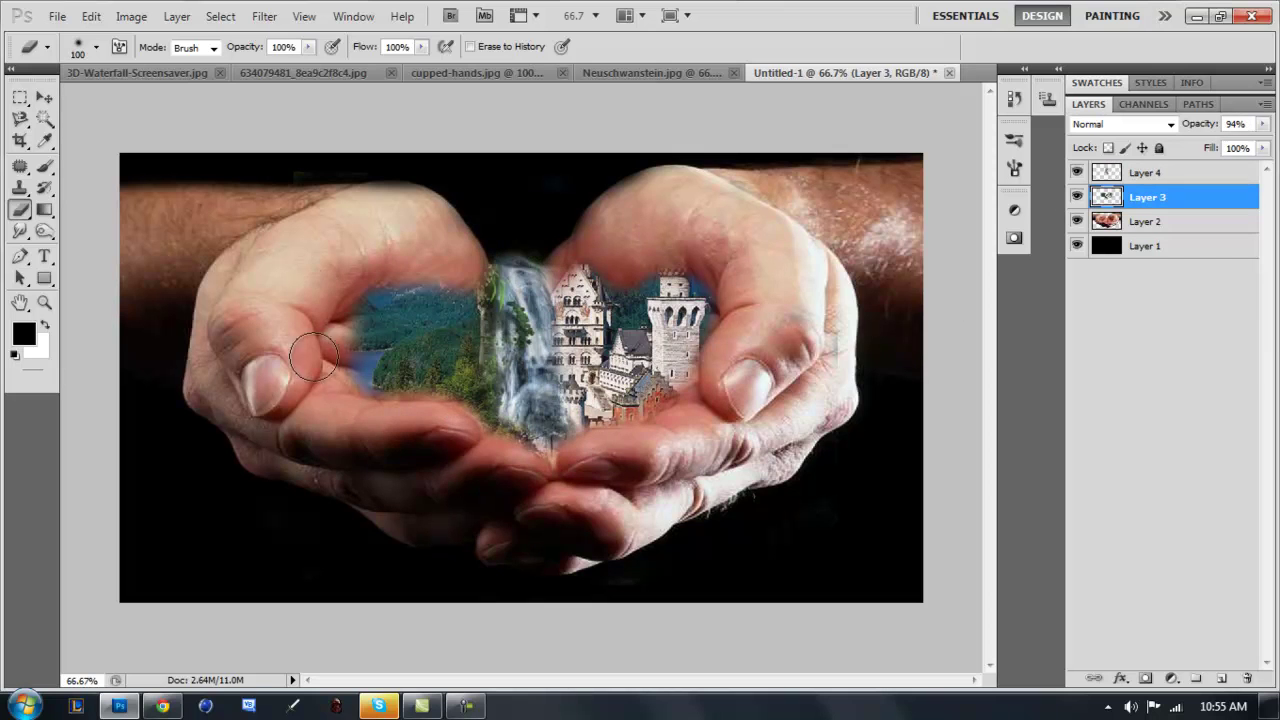
{"action": "left_click", "coordinate": [300, 72]}
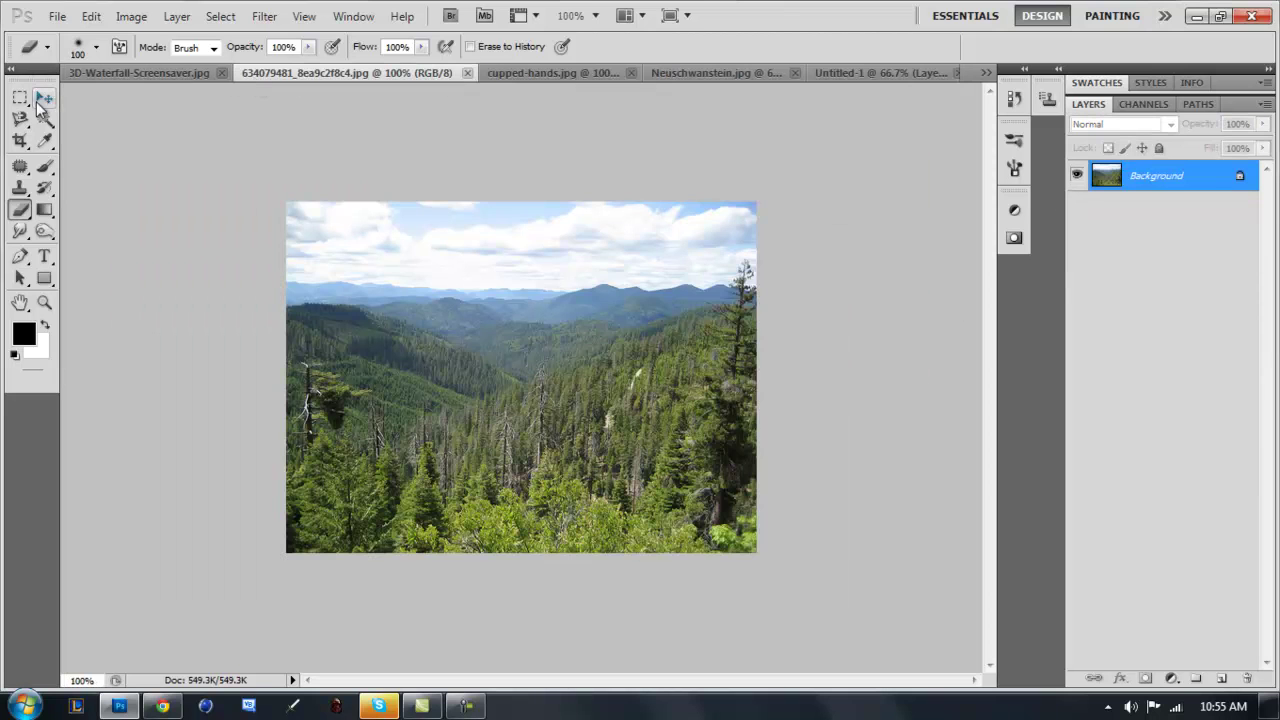
{"action": "key", "text": "v"}
{"action": "left_click_drag", "start_coordinate": [894, 83], "coordinate": [604, 342]}
{"action": "left_click_drag", "start_coordinate": [1150, 177], "coordinate": [1143, 194]}
{"action": "left_click", "coordinate": [20, 211]}
{"action": "mouse_move", "coordinate": [449, 425]}
{"action": "left_mouse_down"}
{"action": "mouse_move", "coordinate": [472, 295]}
{"action": "mouse_move", "coordinate": [502, 347]}
{"action": "mouse_move", "coordinate": [499, 400]}
{"action": "mouse_move", "coordinate": [499, 226]}
{"action": "mouse_move", "coordinate": [815, 239]}
{"action": "mouse_move", "coordinate": [604, 347]}
{"action": "mouse_move", "coordinate": [630, 383]}
{"action": "mouse_move", "coordinate": [579, 382]}
{"action": "mouse_move", "coordinate": [547, 231]}
{"action": "mouse_move", "coordinate": [684, 303]}
{"action": "mouse_move", "coordinate": [631, 277]}
{"action": "mouse_move", "coordinate": [775, 403]}
{"action": "mouse_move", "coordinate": [605, 480]}
{"action": "mouse_move", "coordinate": [566, 475]}
{"action": "mouse_move", "coordinate": [621, 455]}
{"action": "mouse_move", "coordinate": [640, 472]}
{"action": "mouse_move", "coordinate": [720, 444]}
{"action": "mouse_move", "coordinate": [683, 444]}
{"action": "mouse_move", "coordinate": [776, 386]}
{"action": "mouse_move", "coordinate": [758, 352]}
{"action": "mouse_move", "coordinate": [746, 365]}
{"action": "mouse_move", "coordinate": [733, 274]}
{"action": "left_mouse_up"}
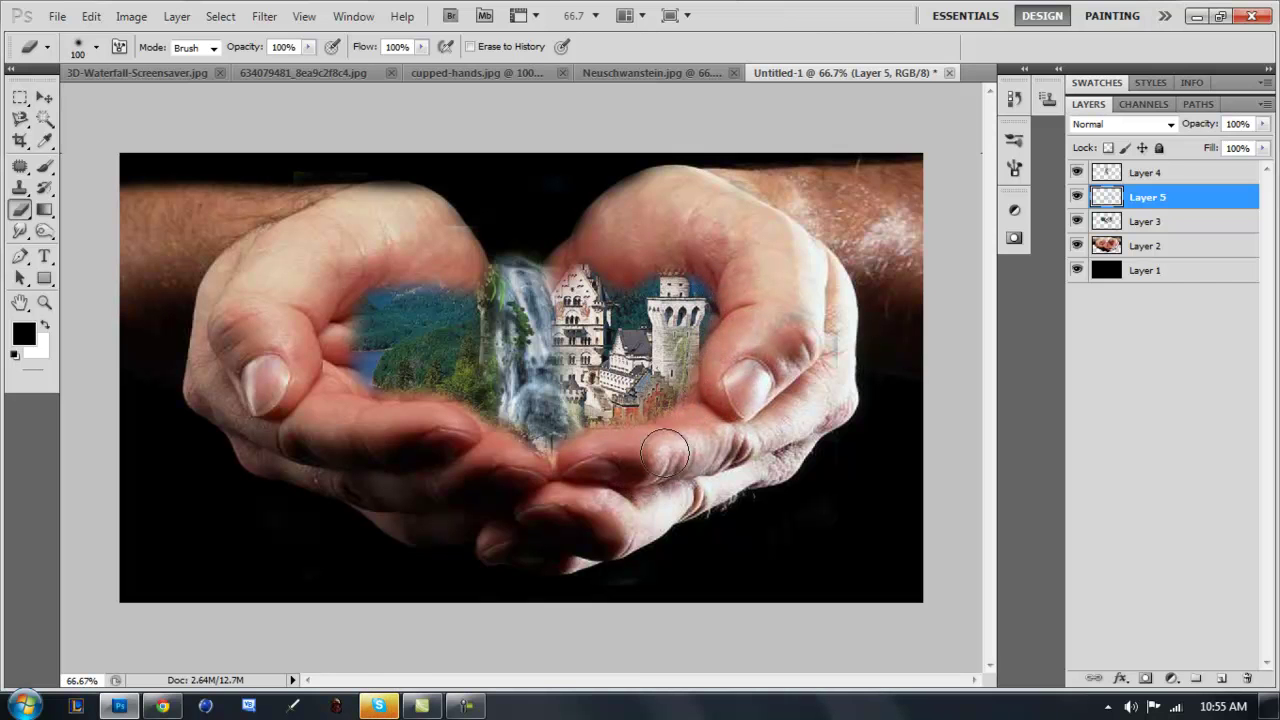
{"action": "key", "text": "Delete"}
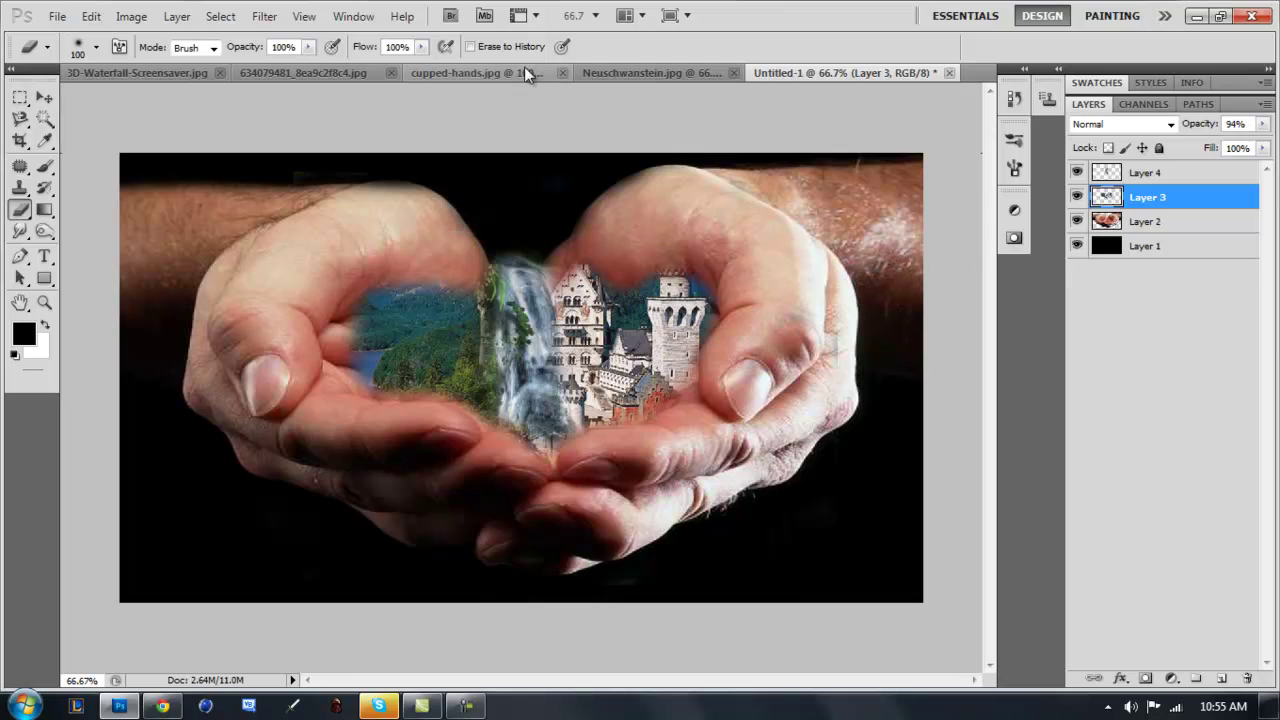
- Copy the valley photo from 634079481_8ea9c2f8c4.jpg into Untitled-1 as the top layer and position it over the palms
{"action": "left_click", "coordinate": [515, 73]}
{"action": "left_click", "coordinate": [632, 73]}
{"action": "left_click", "coordinate": [335, 73]}
{"action": "left_click", "coordinate": [44, 97]}
{"action": "left_click_drag", "start_coordinate": [822, 76], "coordinate": [315, 242]}
{"action": "left_click_drag", "start_coordinate": [1211, 188], "coordinate": [1207, 163]}
{"action": "left_click_drag", "start_coordinate": [560, 350], "coordinate": [603, 351]}
- Scale the valley photo to about 123%, shift it slightly upward, and place its layer directly beneath the castle layer
{"action": "key", "text": "ctrl+t"}
{"action": "left_click_drag", "start_coordinate": [648, 443], "coordinate": [721, 497]}
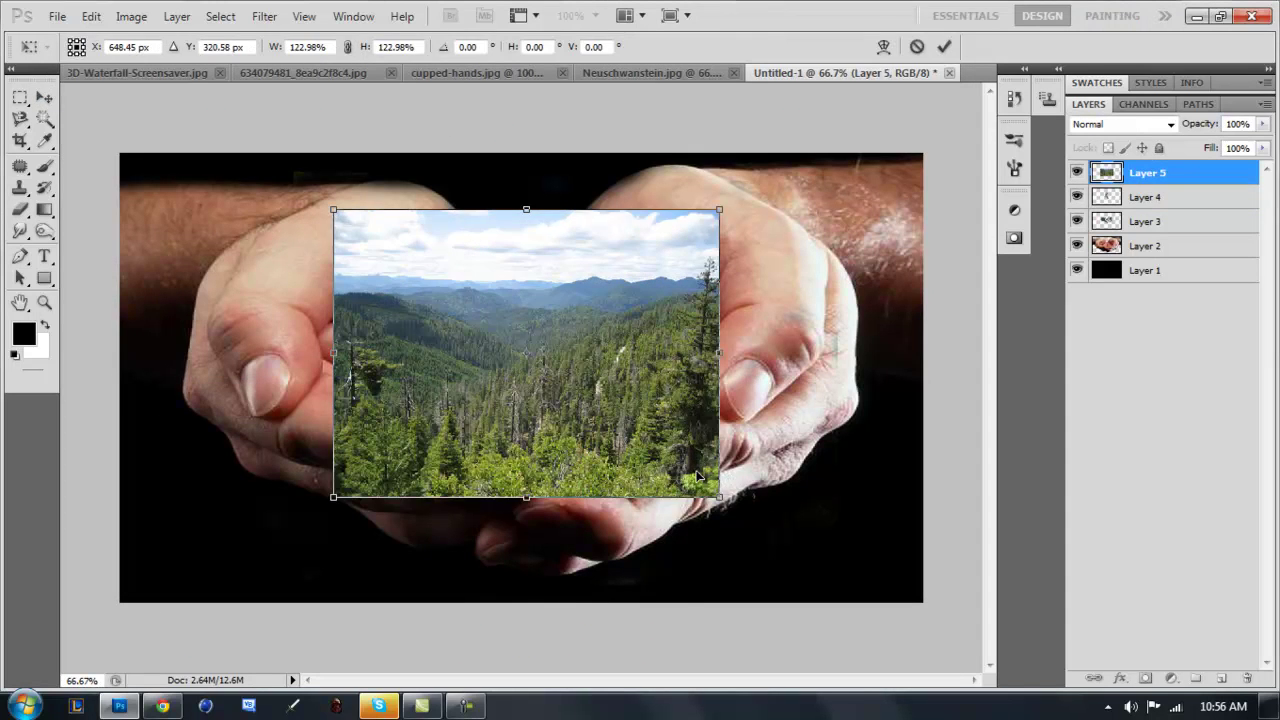
{"action": "key", "text": "Return"}
{"action": "left_click_drag", "start_coordinate": [640, 420], "coordinate": [653, 394]}
{"action": "left_click_drag", "start_coordinate": [1150, 174], "coordinate": [1154, 236]}
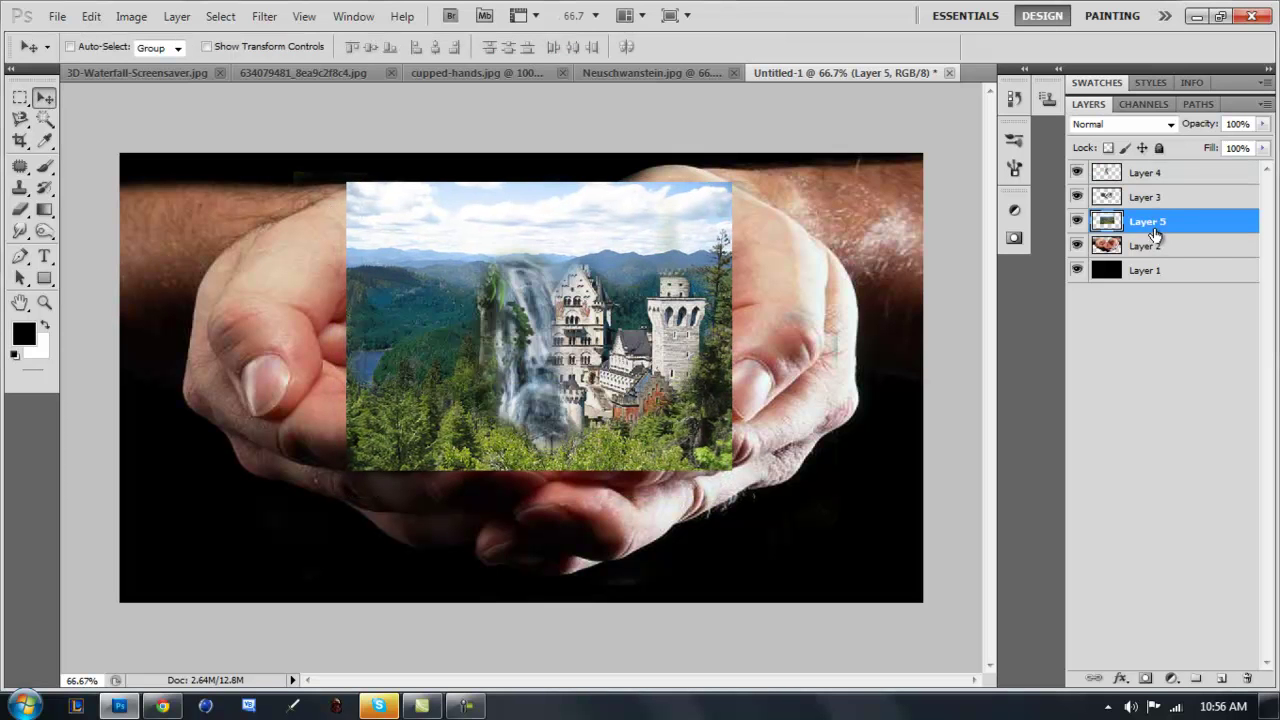
- Widen the valley photo and distort its corners so it tapers toward the bottom between the hands
{"action": "left_click_drag", "start_coordinate": [719, 377], "coordinate": [735, 387]}
{"action": "key", "text": "ctrl+t"}
{"action": "left_click_drag", "start_coordinate": [746, 327], "coordinate": [849, 357]}
{"action": "left_click_drag", "start_coordinate": [850, 501], "coordinate": [765, 461]}
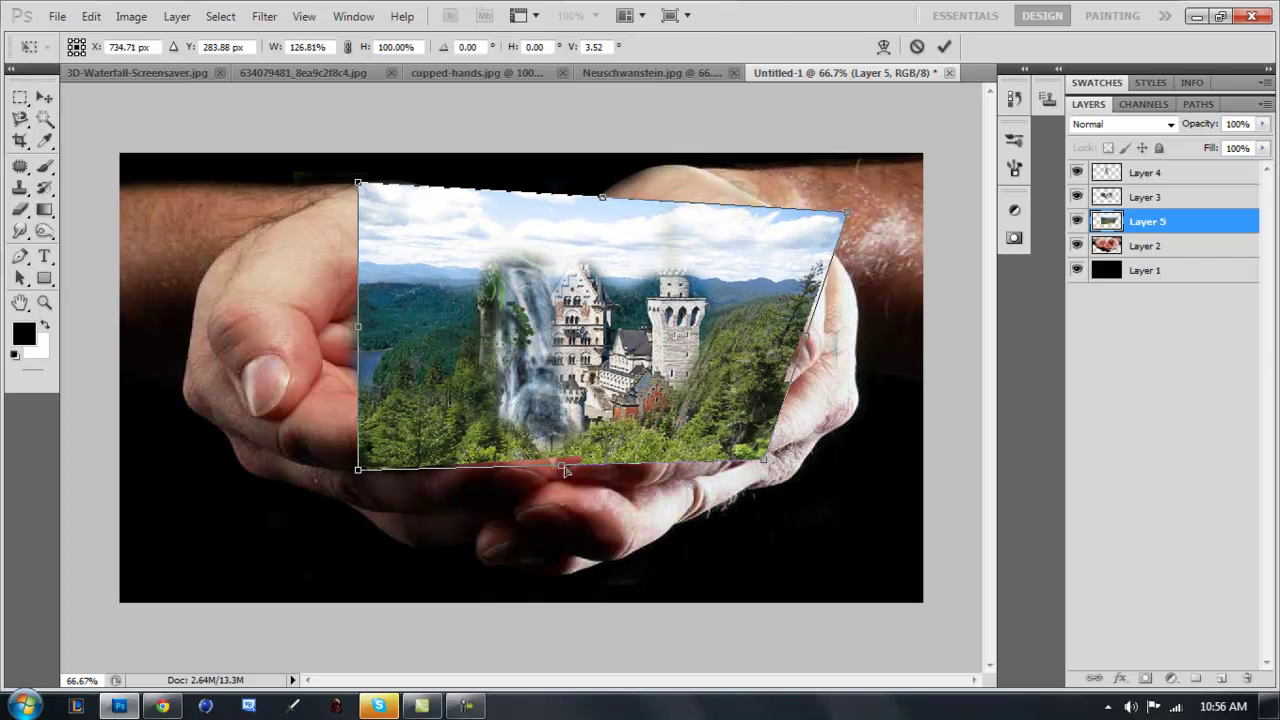
{"action": "left_click_drag", "start_coordinate": [380, 472], "coordinate": [345, 463]}
{"action": "key", "text": "Return"}
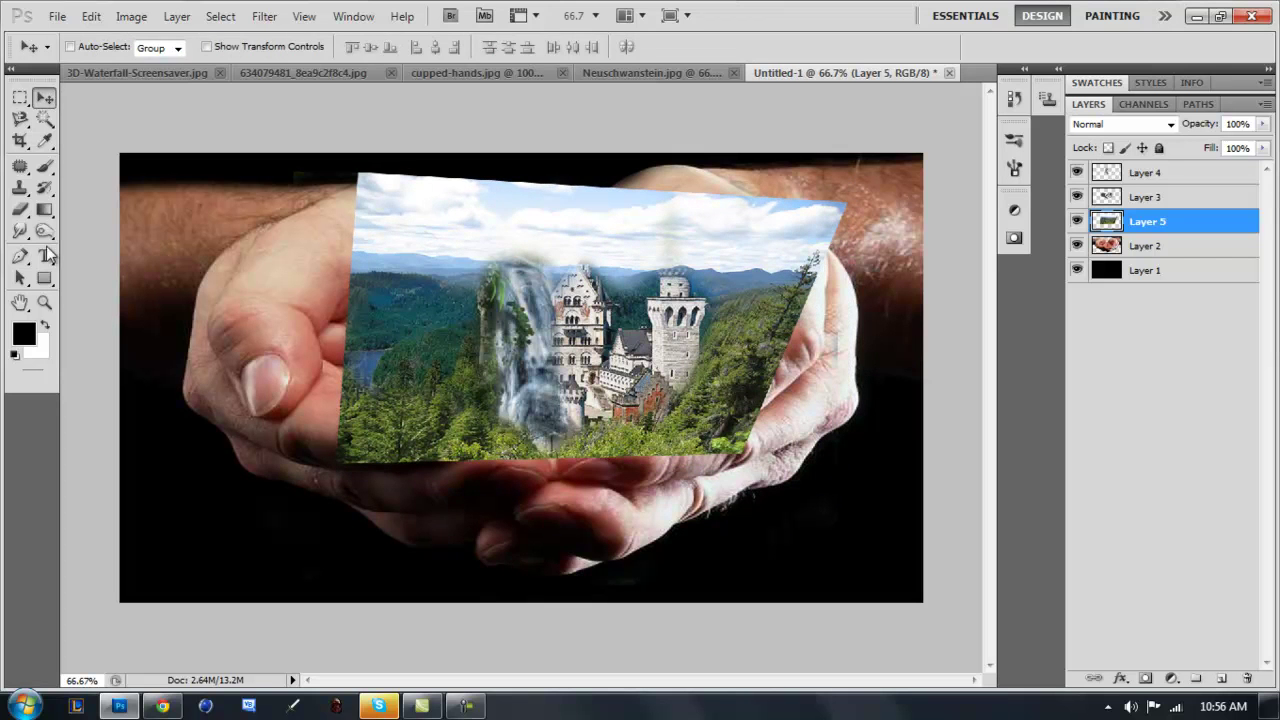
- Erase the valley photo where it covers the hands, and compare the image with its layer hidden and shown
{"action": "key", "text": "b"}
{"action": "mouse_move", "coordinate": [350, 305]}
{"action": "left_mouse_down"}
{"action": "mouse_move", "coordinate": [543, 194]}
{"action": "mouse_move", "coordinate": [820, 230]}
{"action": "mouse_move", "coordinate": [795, 410]}
{"action": "mouse_move", "coordinate": [718, 470]}
{"action": "mouse_move", "coordinate": [585, 501]}
{"action": "mouse_move", "coordinate": [712, 475]}
{"action": "mouse_move", "coordinate": [806, 391]}
{"action": "left_mouse_up"}
{"action": "mouse_move", "coordinate": [384, 499]}
{"action": "left_mouse_down"}
{"action": "mouse_move", "coordinate": [363, 419]}
{"action": "mouse_move", "coordinate": [433, 488]}
{"action": "mouse_move", "coordinate": [486, 491]}
{"action": "mouse_move", "coordinate": [410, 440]}
{"action": "left_mouse_up"}
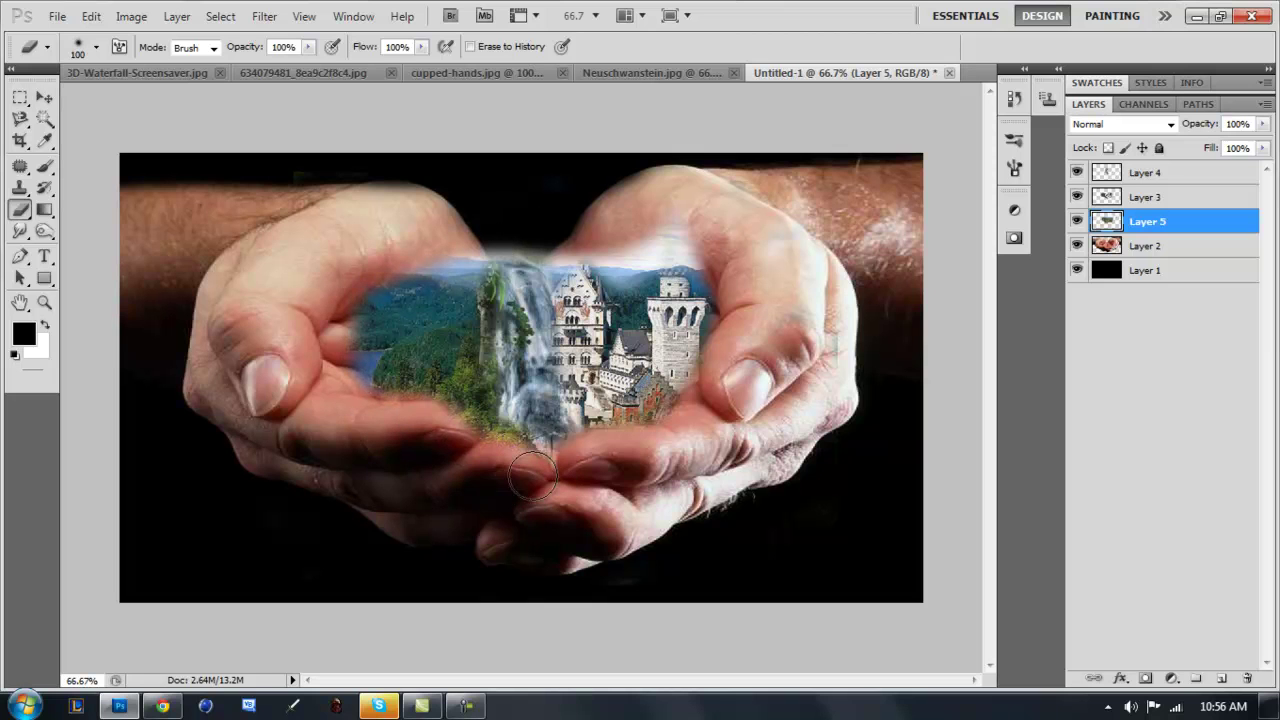
{"action": "left_click", "coordinate": [1077, 221]}
{"action": "left_click", "coordinate": [1077, 221]}
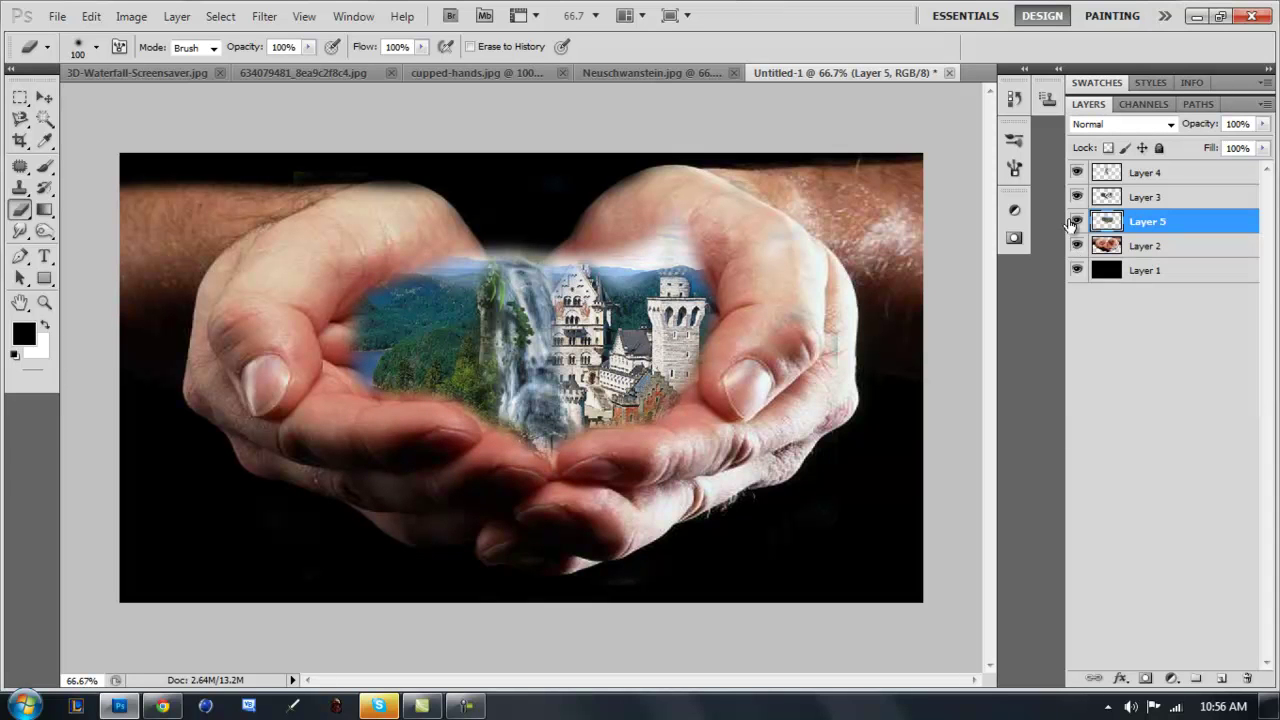
- Erase the excess sky along the valley layer's upper edge, and compare the image with that layer hidden and shown
{"action": "mouse_move", "coordinate": [768, 248]}
{"action": "left_mouse_down"}
{"action": "mouse_move", "coordinate": [590, 218]}
{"action": "mouse_move", "coordinate": [455, 237]}
{"action": "left_mouse_up"}
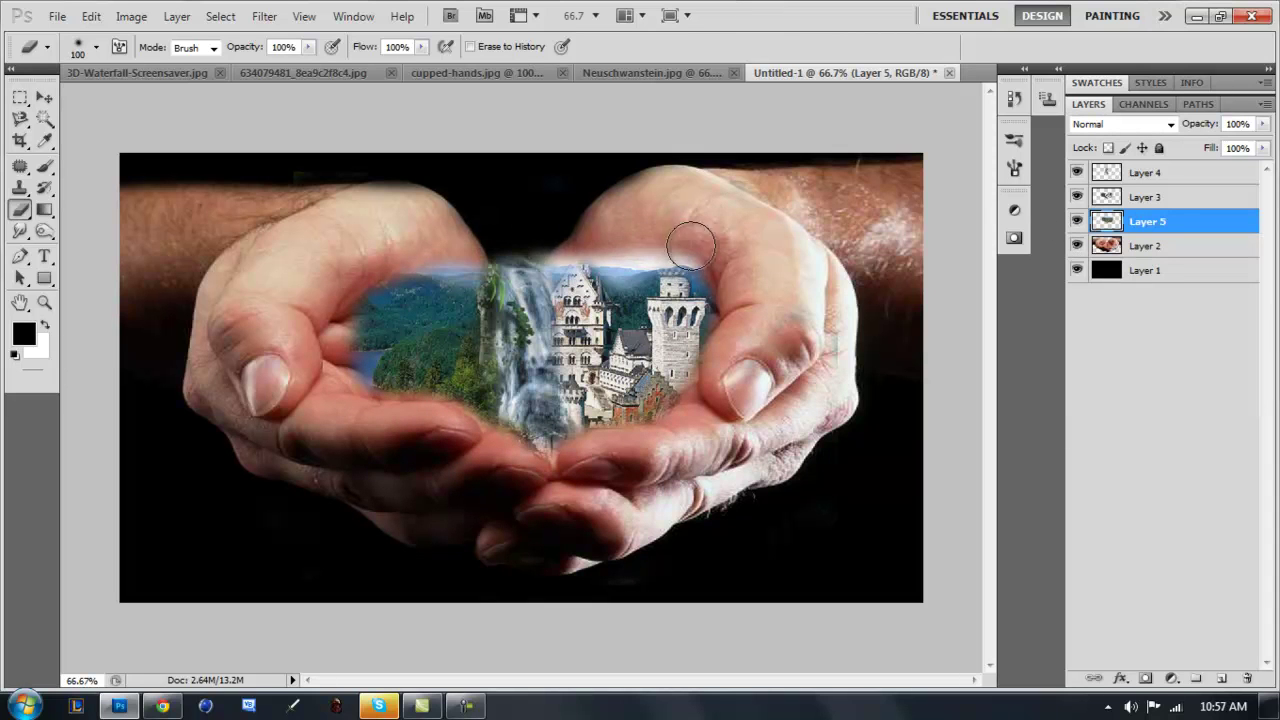
{"action": "left_click_drag", "start_coordinate": [690, 260], "coordinate": [544, 248]}
{"action": "left_click", "coordinate": [1075, 223]}
{"action": "left_click", "coordinate": [1075, 223]}
{"action": "left_click", "coordinate": [1075, 223]}
{"action": "right_click", "coordinate": [1075, 223]}
{"action": "left_click", "coordinate": [1074, 224]}
{"action": "left_click", "coordinate": [1077, 221]}
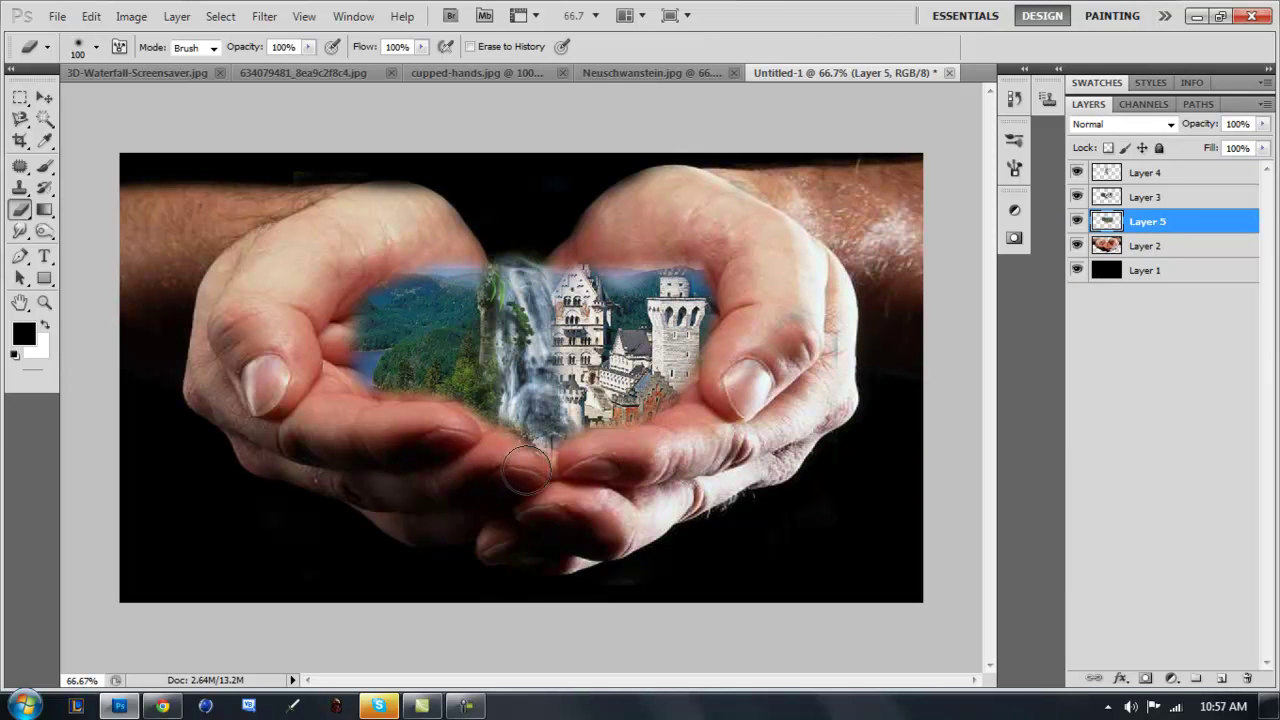
- Switch to Skype and open the gyazo.com link from the chat in the browser
{"action": "left_click", "coordinate": [379, 706]}
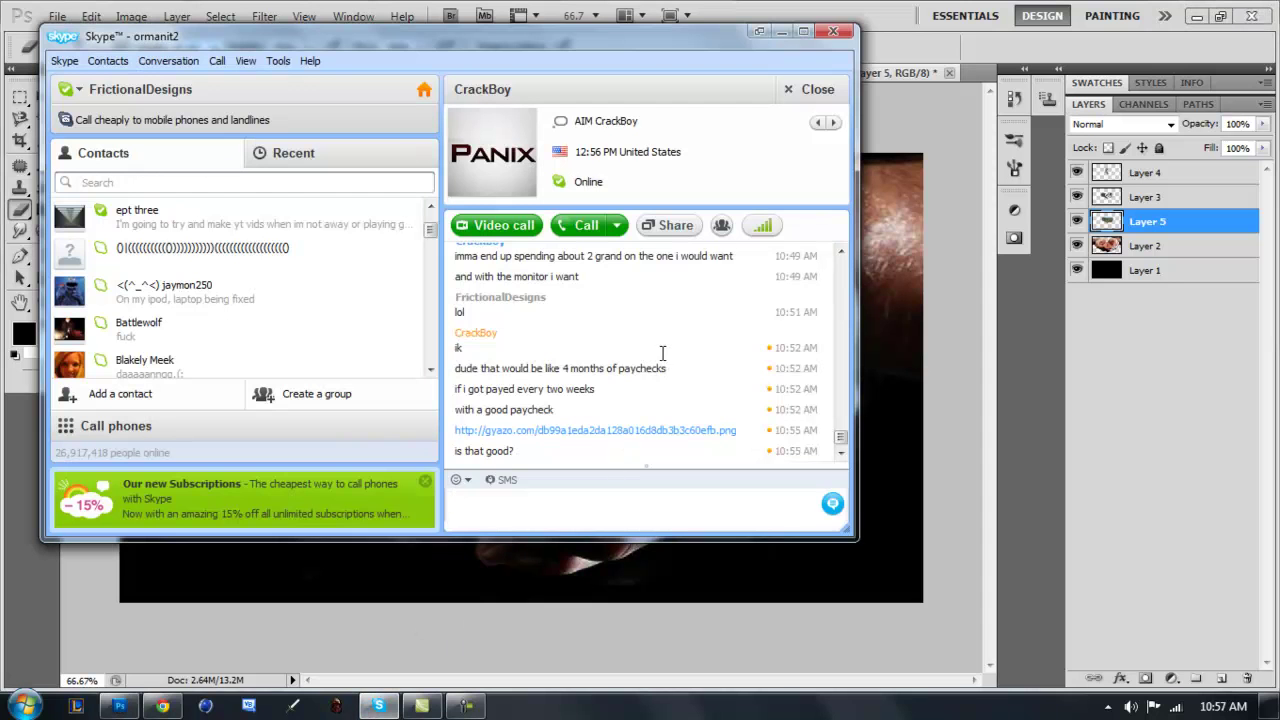
{"action": "left_click", "coordinate": [589, 432]}
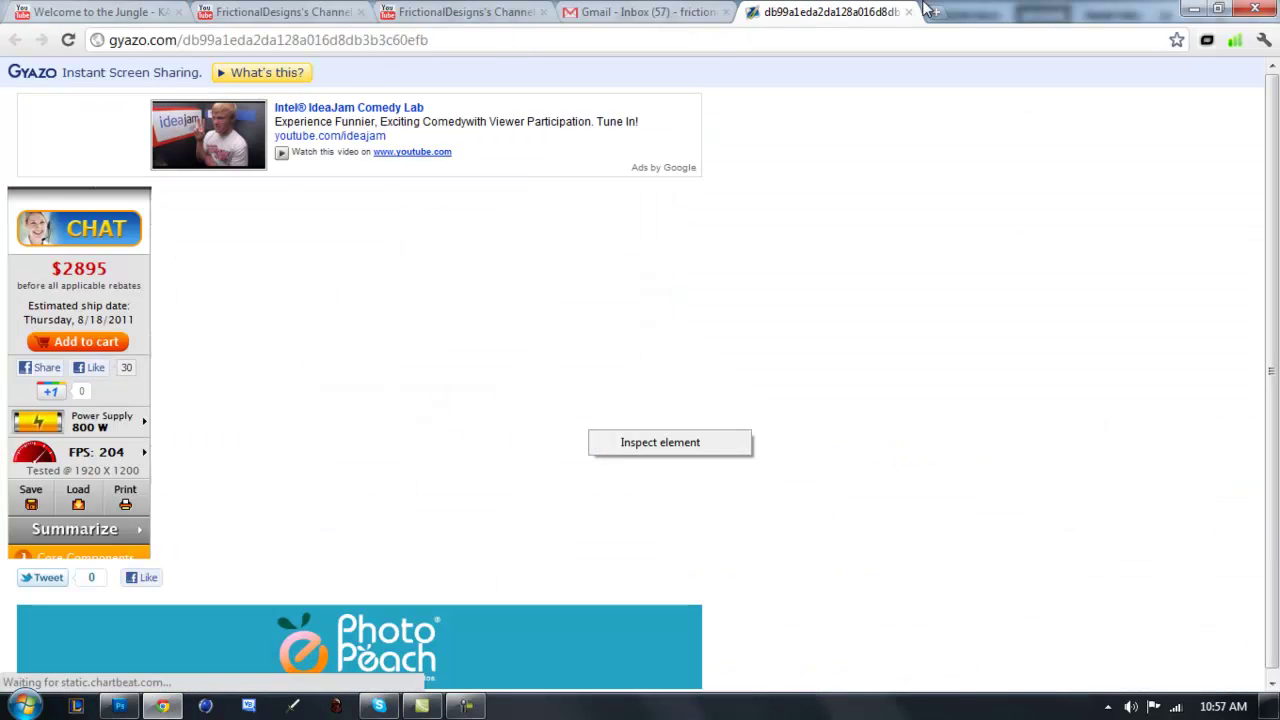
- Switch to Skype and send the chat replies "no shit" and "lol"
{"action": "left_click", "coordinate": [379, 706]}
{"action": "type", "text": "no shit"}
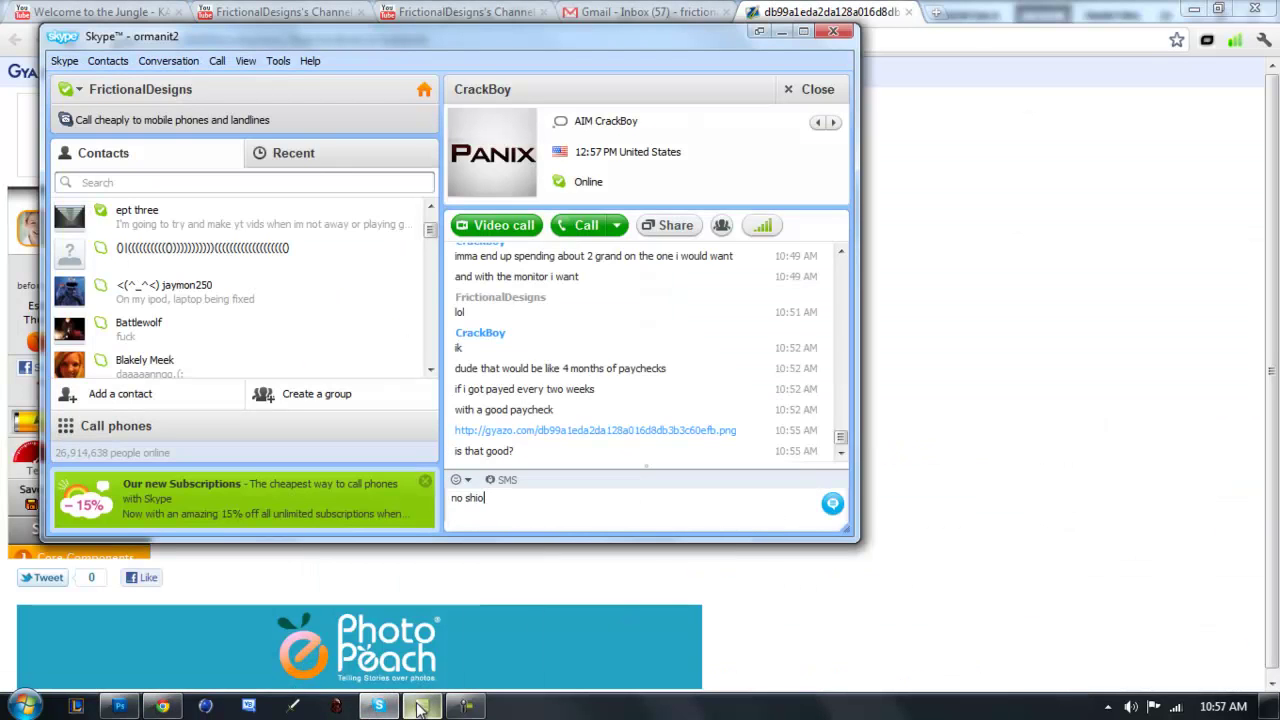
{"action": "key", "text": "Return"}
{"action": "type", "text": "lol"}
{"action": "key", "text": "Return"}
- Close the browser window with the gyazo.com page and return to the Photoshop montage
{"action": "mouse_move", "coordinate": [422, 706]}
{"action": "left_click", "coordinate": [945, 12]}
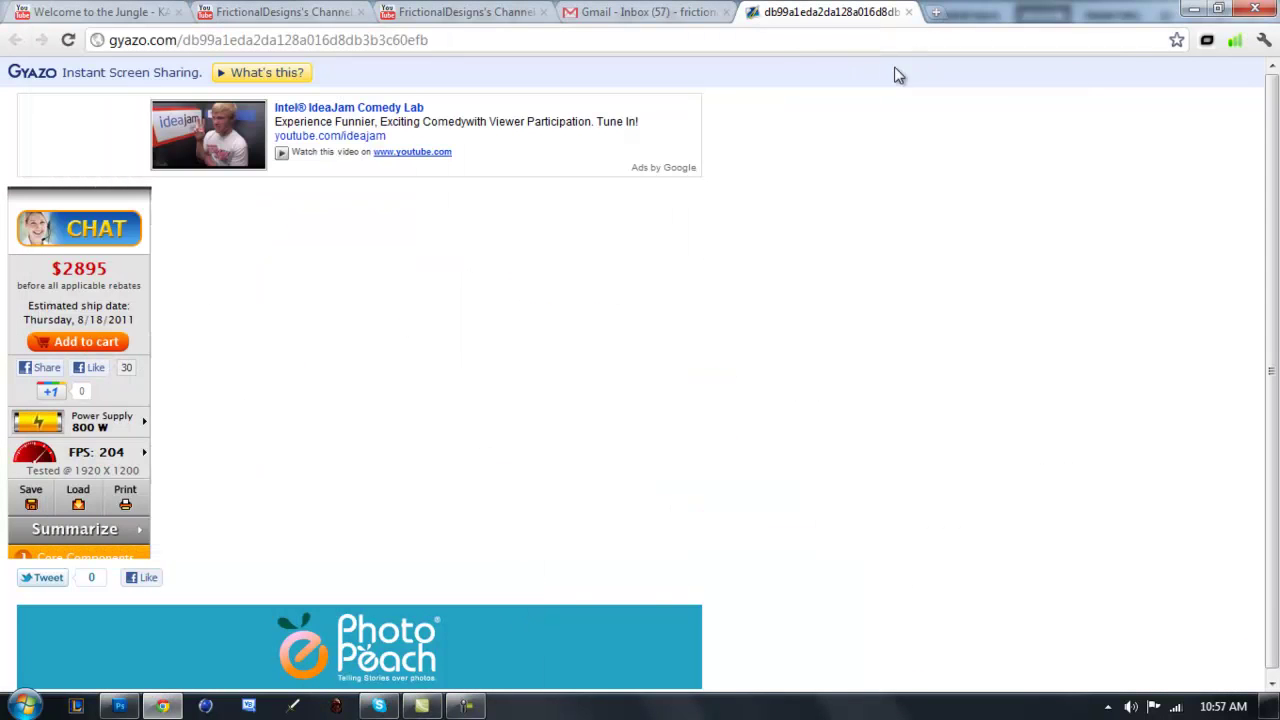
{"action": "left_click", "coordinate": [1262, 10]}
{"action": "left_click", "coordinate": [514, 643]}
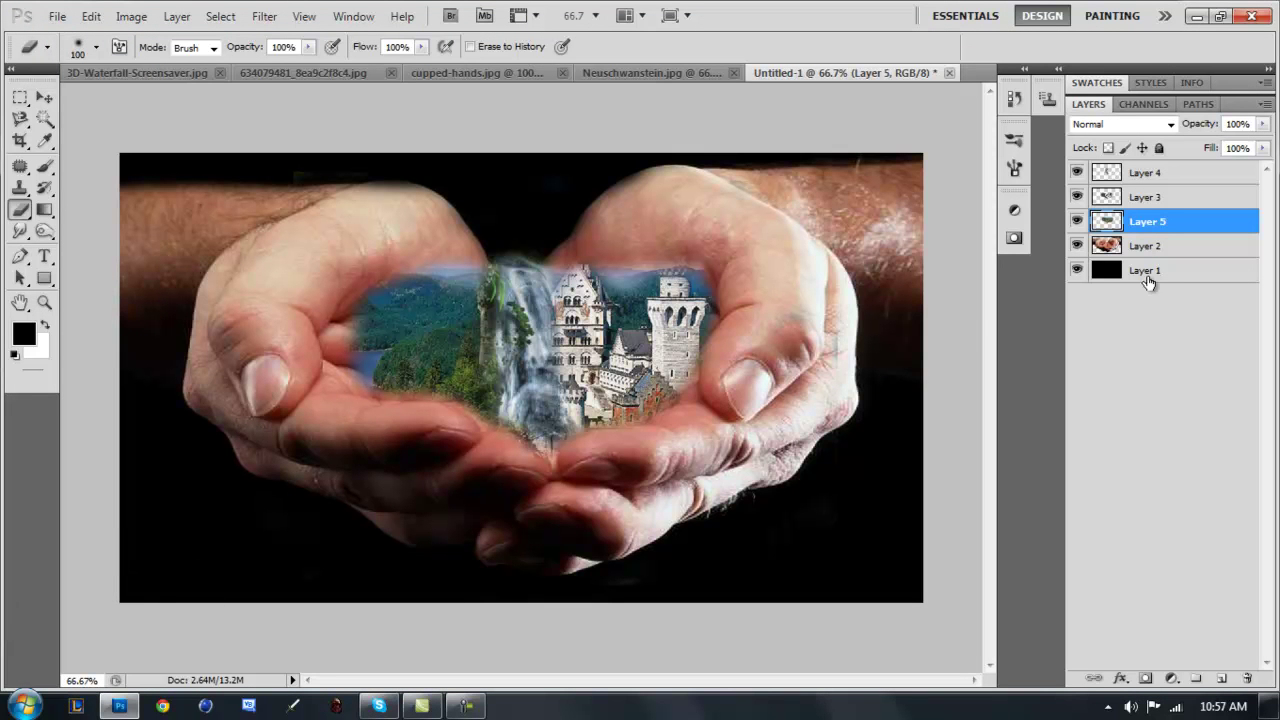
- Select Layer 4 and load the "Cloud Brushes by Blazter [JavierZhX]" set for the Brush tool
{"action": "left_click", "coordinate": [1120, 201]}
{"action": "key", "text": "alt+]"}
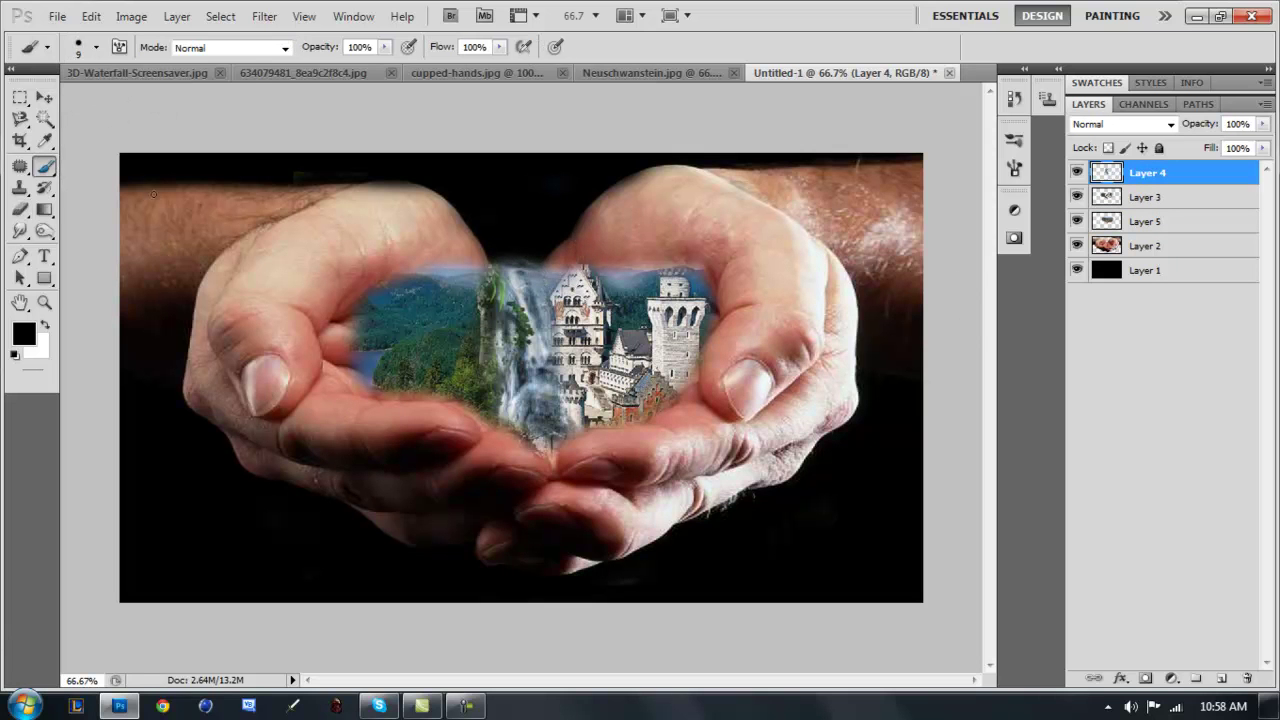
{"action": "left_click", "coordinate": [96, 47]}
{"action": "left_click", "coordinate": [240, 84]}
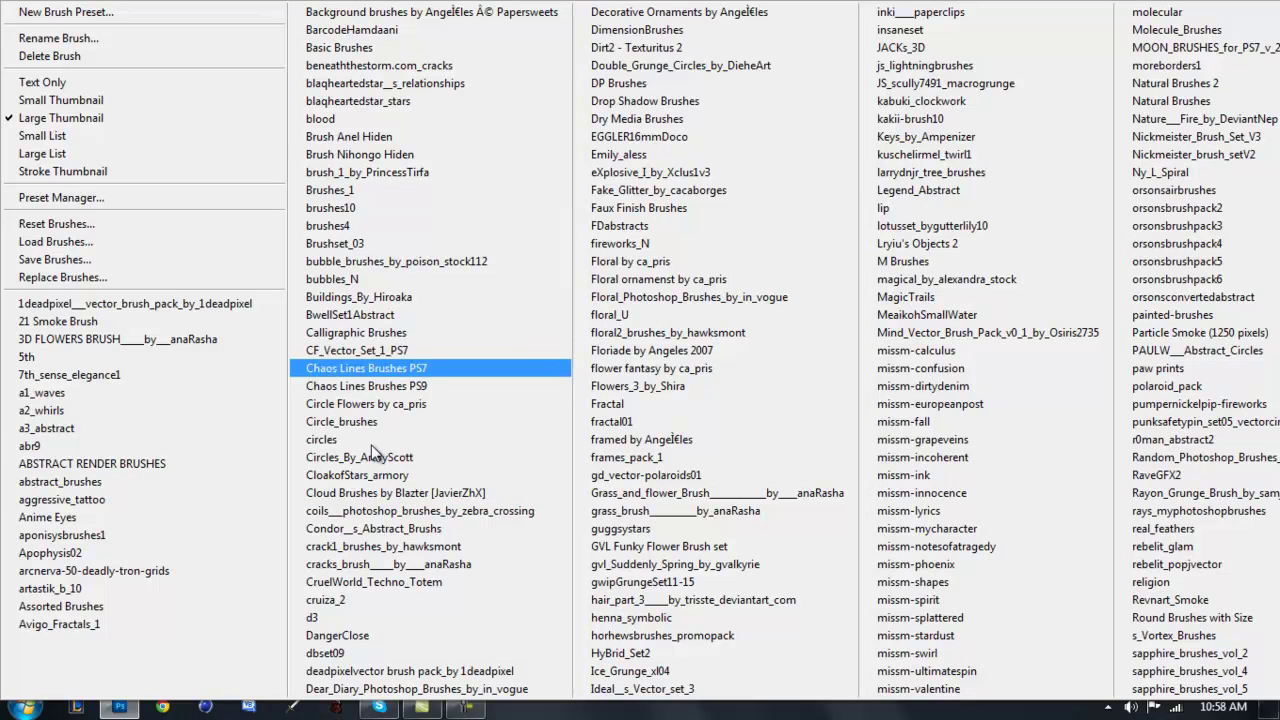
{"action": "left_click", "coordinate": [370, 493]}
{"action": "key", "text": "Return"}
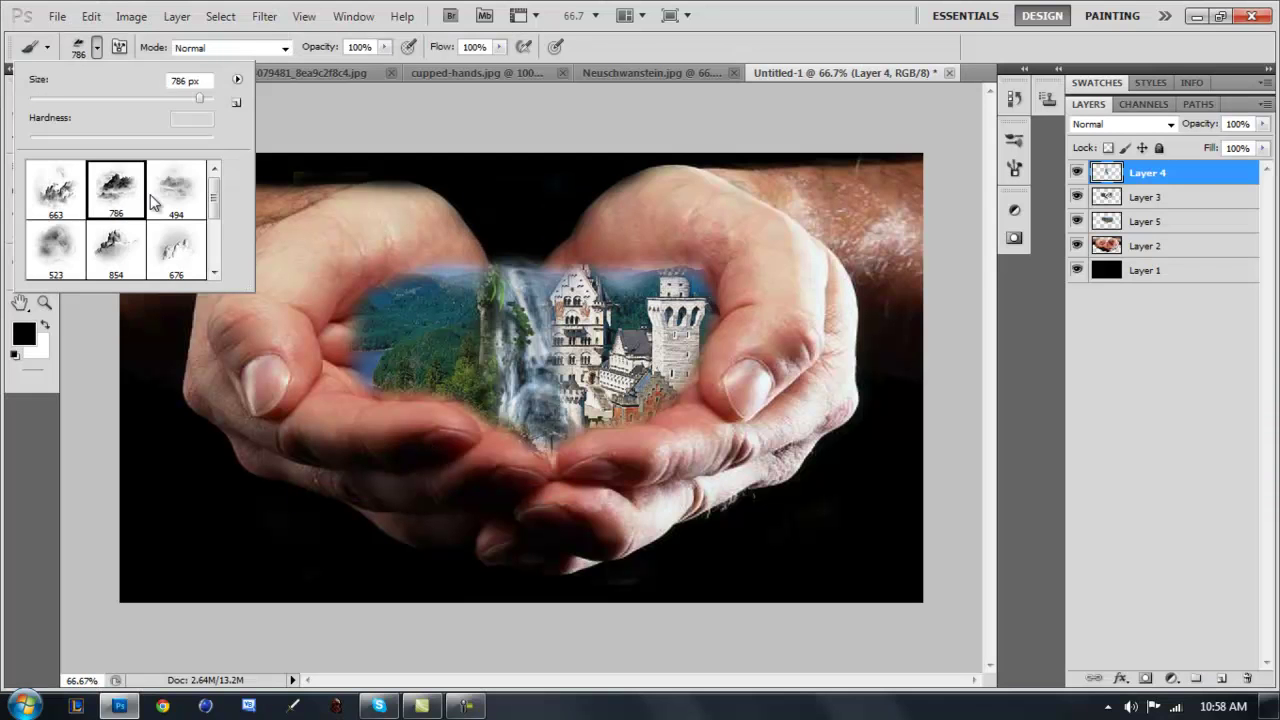
- On a new top layer, stamp a white cloud at 50% opacity over the gap between the hands with the 786 px cloud brush
{"action": "double_click", "coordinate": [95, 203]}
{"action": "key", "text": "x"}
{"action": "key", "text": "ctrl+shift+alt+n"}
{"action": "left_click", "coordinate": [462, 258]}
{"action": "key", "text": "ctrl+z"}
{"action": "key", "text": "5"}
{"action": "left_click", "coordinate": [455, 252]}
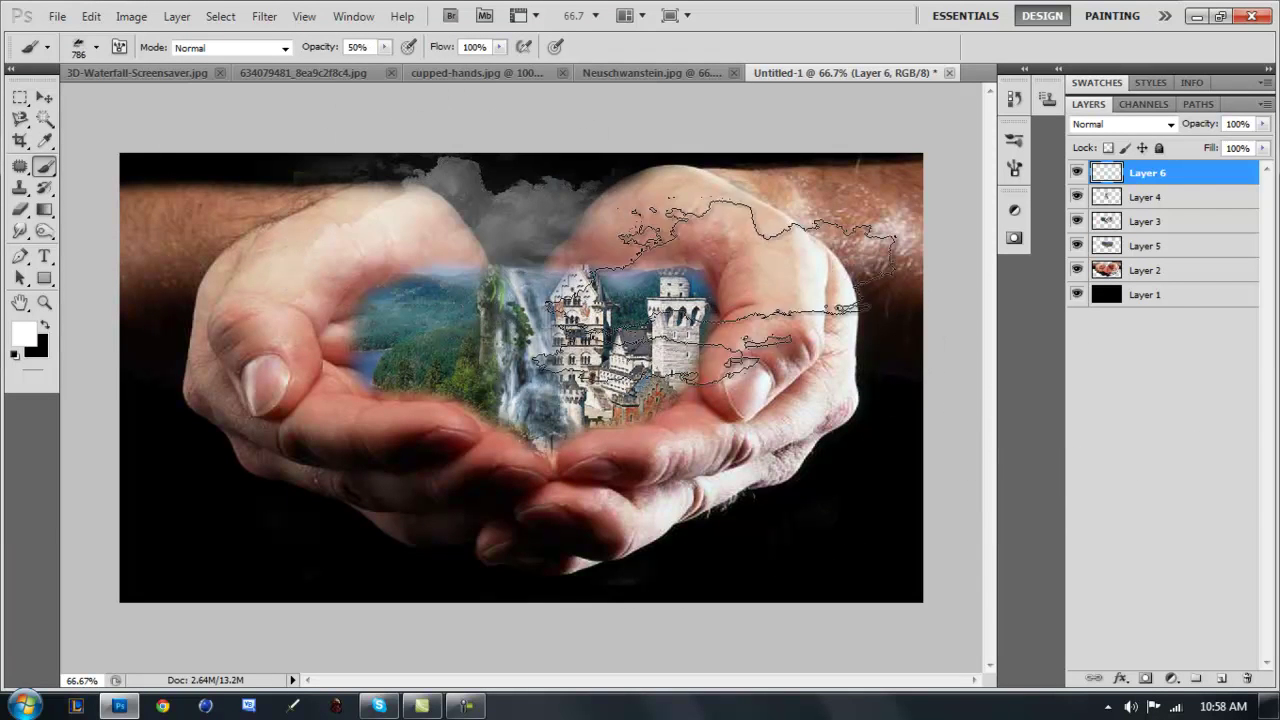
- Stamp more cloud over the palms and landscape, and erase the cloud that covers the black background between the hands
{"action": "left_click", "coordinate": [664, 257]}
{"action": "left_click", "coordinate": [97, 47]}
{"action": "double_click", "coordinate": [130, 205]}
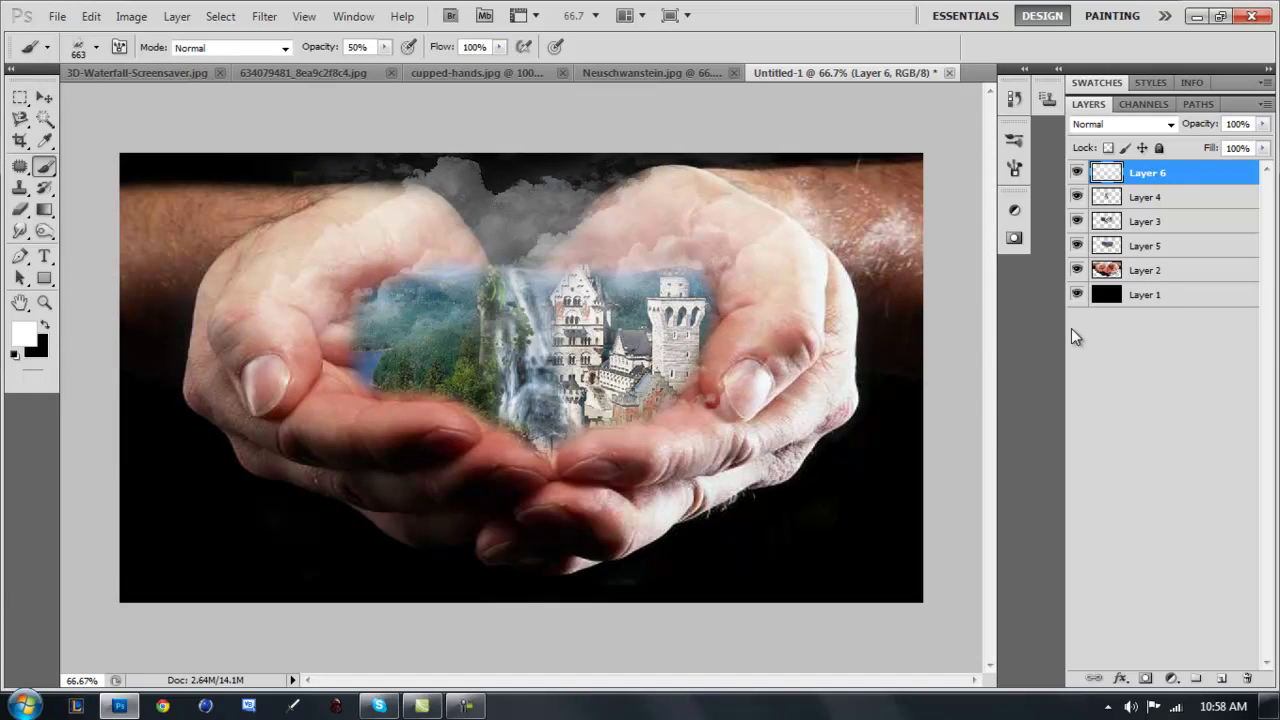
{"action": "key", "text": "e"}
{"action": "mouse_move", "coordinate": [400, 165]}
{"action": "left_mouse_down"}
{"action": "mouse_move", "coordinate": [486, 137]}
{"action": "mouse_move", "coordinate": [537, 194]}
{"action": "mouse_move", "coordinate": [630, 210]}
{"action": "left_mouse_up"}
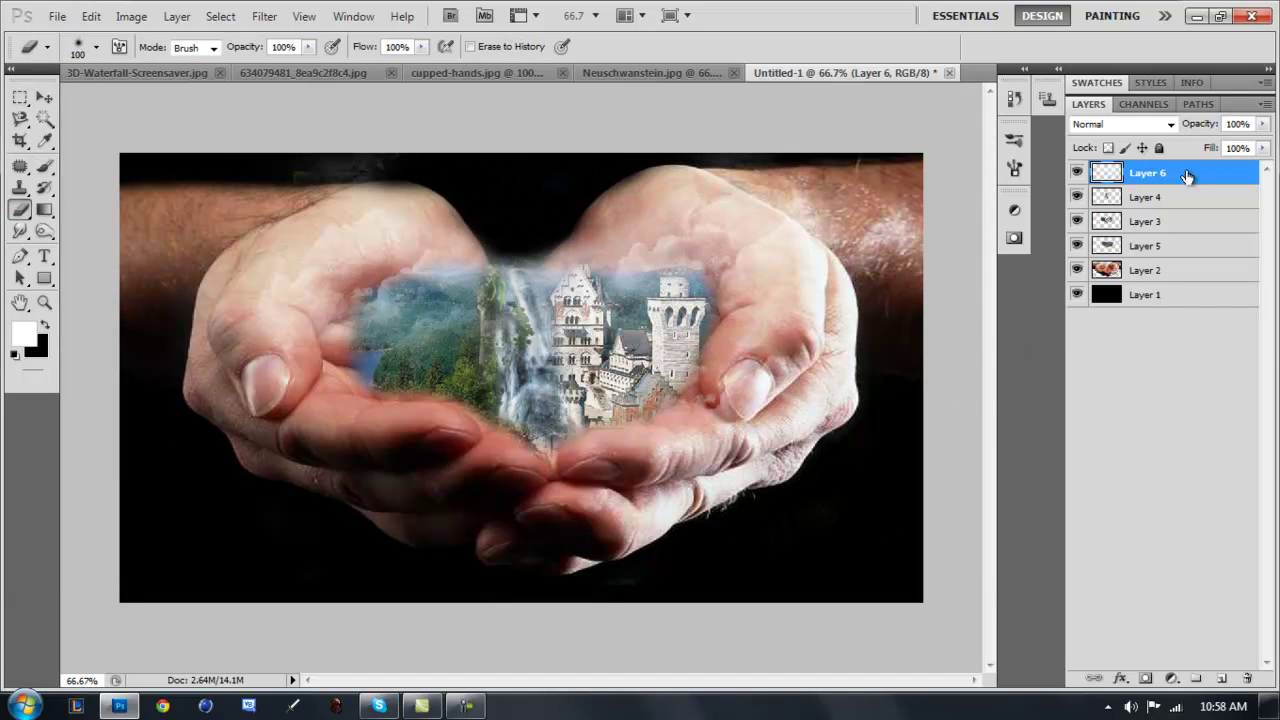
- Soften the upper edge of the waterfall on Layer 4 with the Eraser so it fades out between the hands
{"action": "left_click", "coordinate": [1152, 225]}
{"action": "left_click", "coordinate": [1137, 242]}
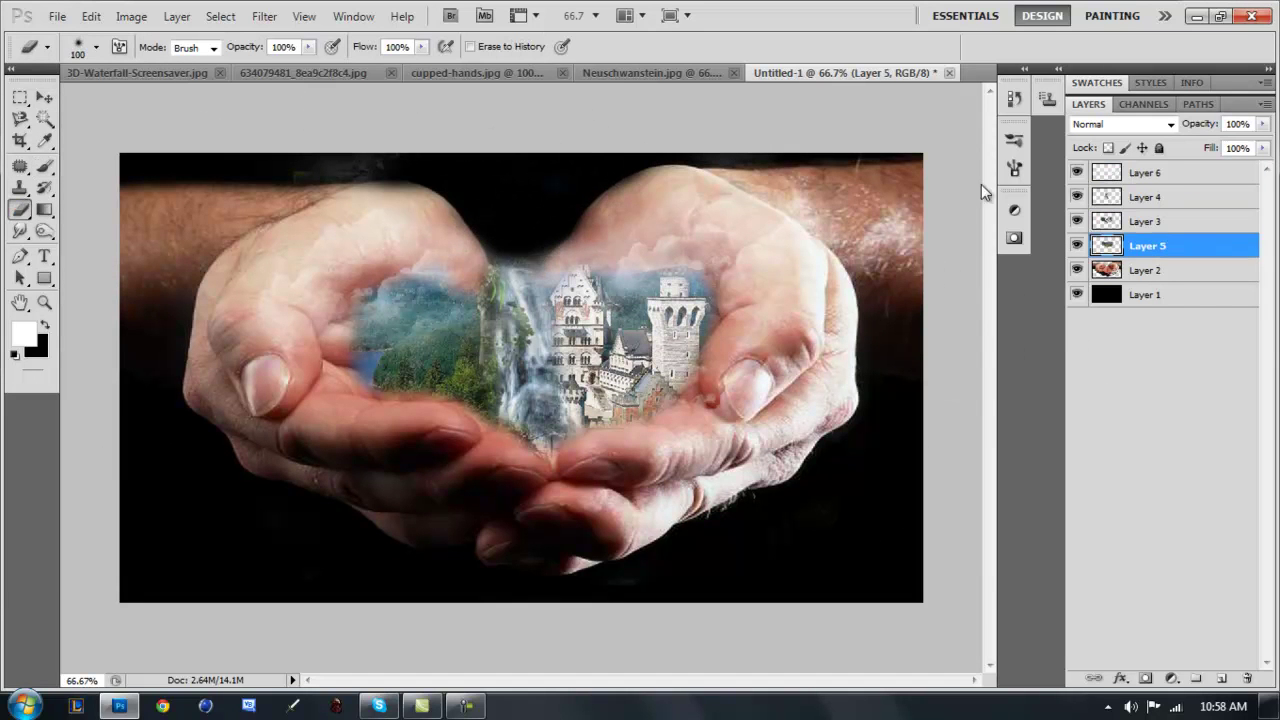
{"action": "left_click", "coordinate": [1147, 197]}
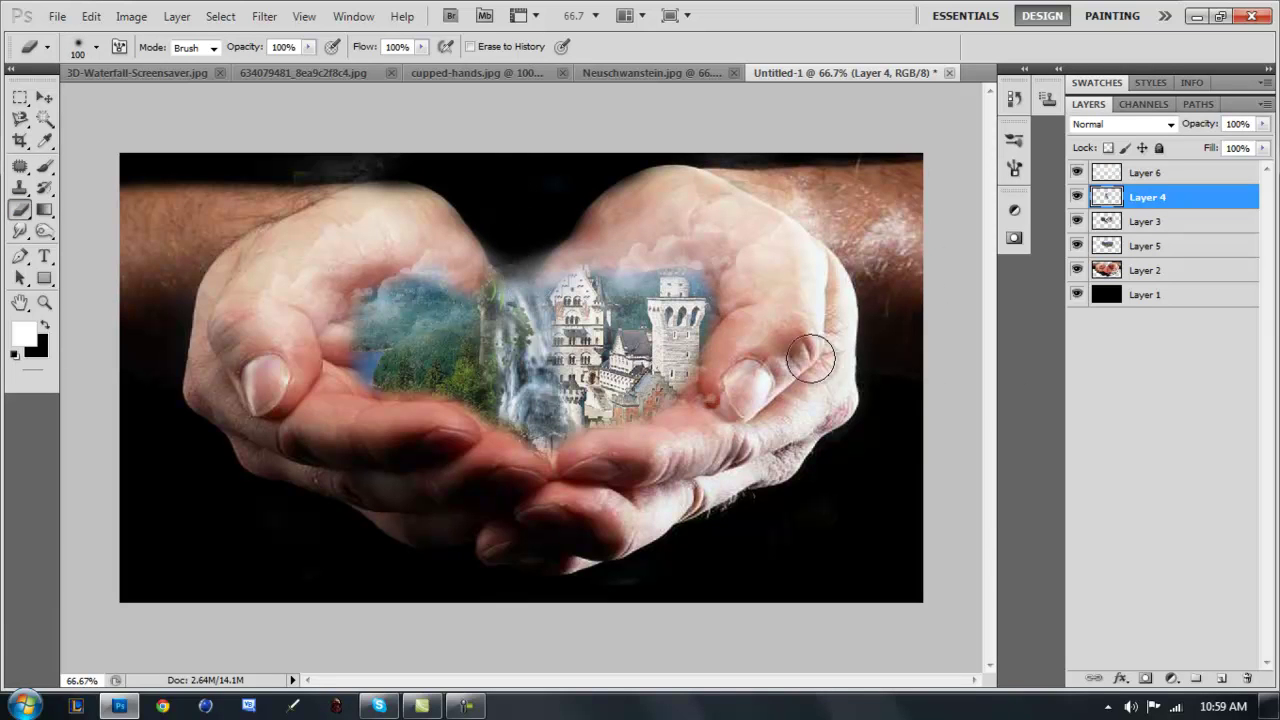
{"action": "left_click", "coordinate": [1140, 221]}
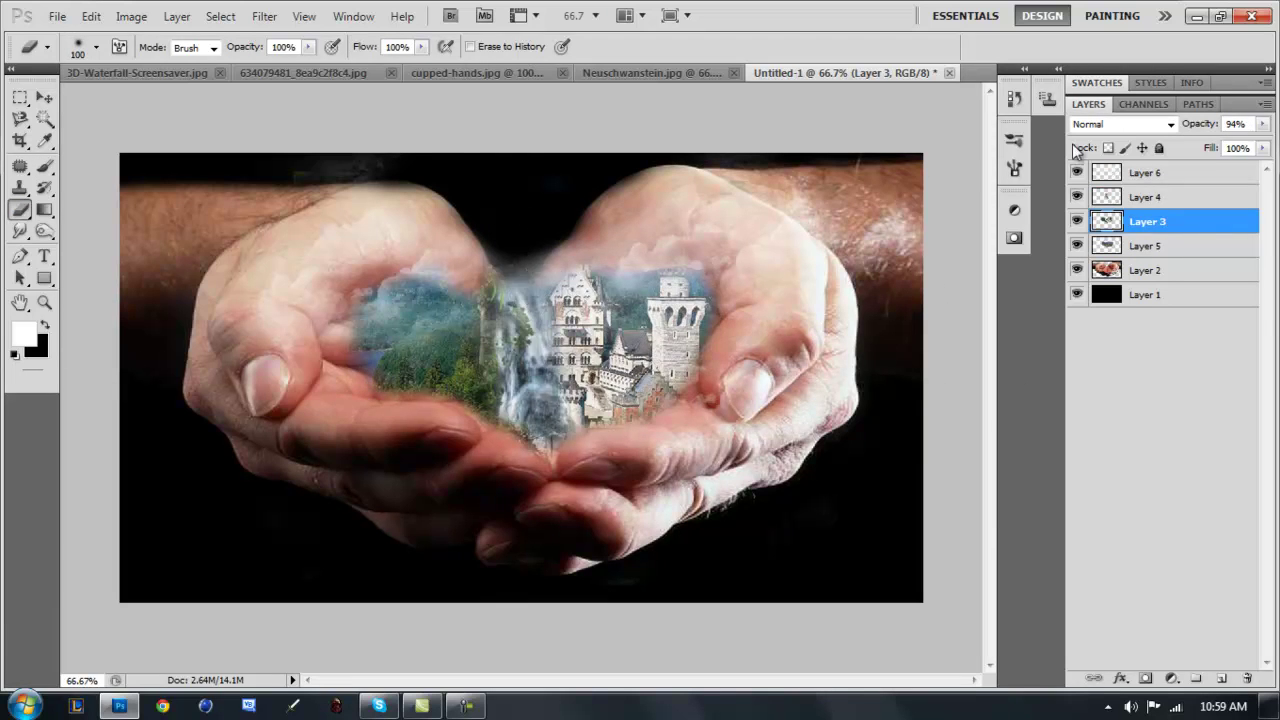
{"action": "left_click", "coordinate": [1145, 197]}
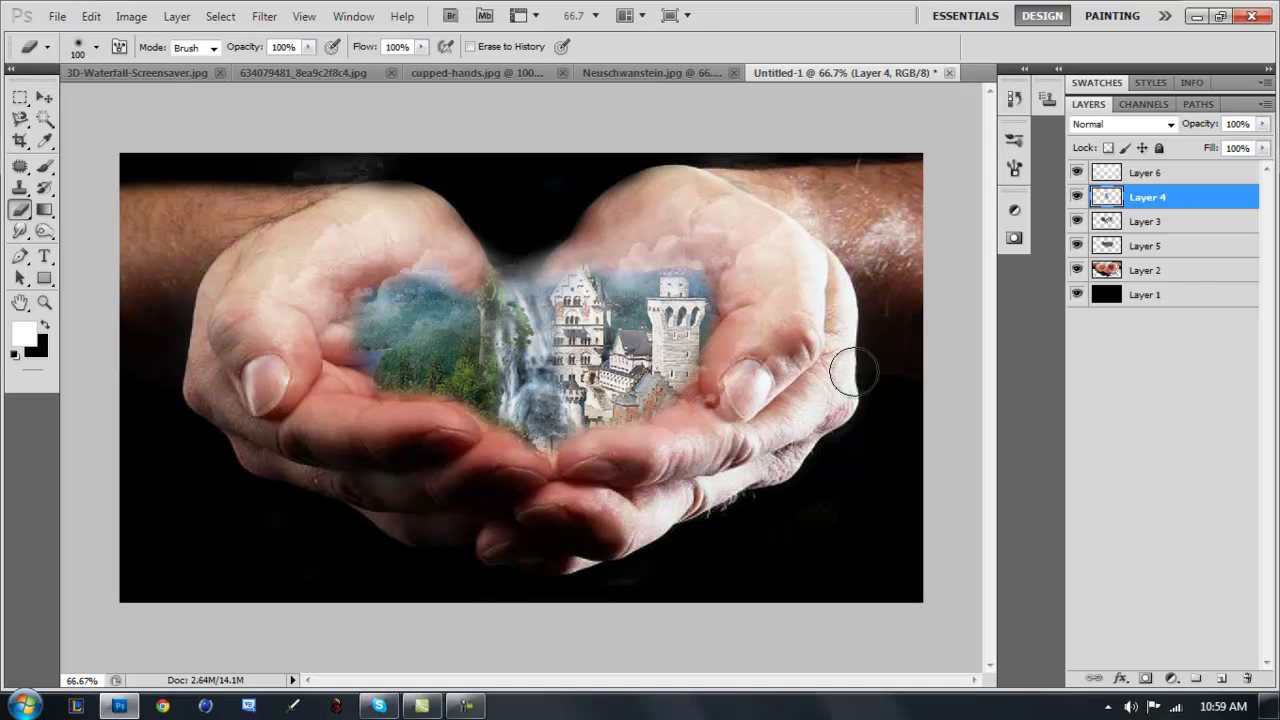
- Add a Gradient Map adjustment layer, move it above all other layers and change its gradient
{"action": "left_click", "coordinate": [1171, 678]}
{"action": "left_click", "coordinate": [1174, 642]}
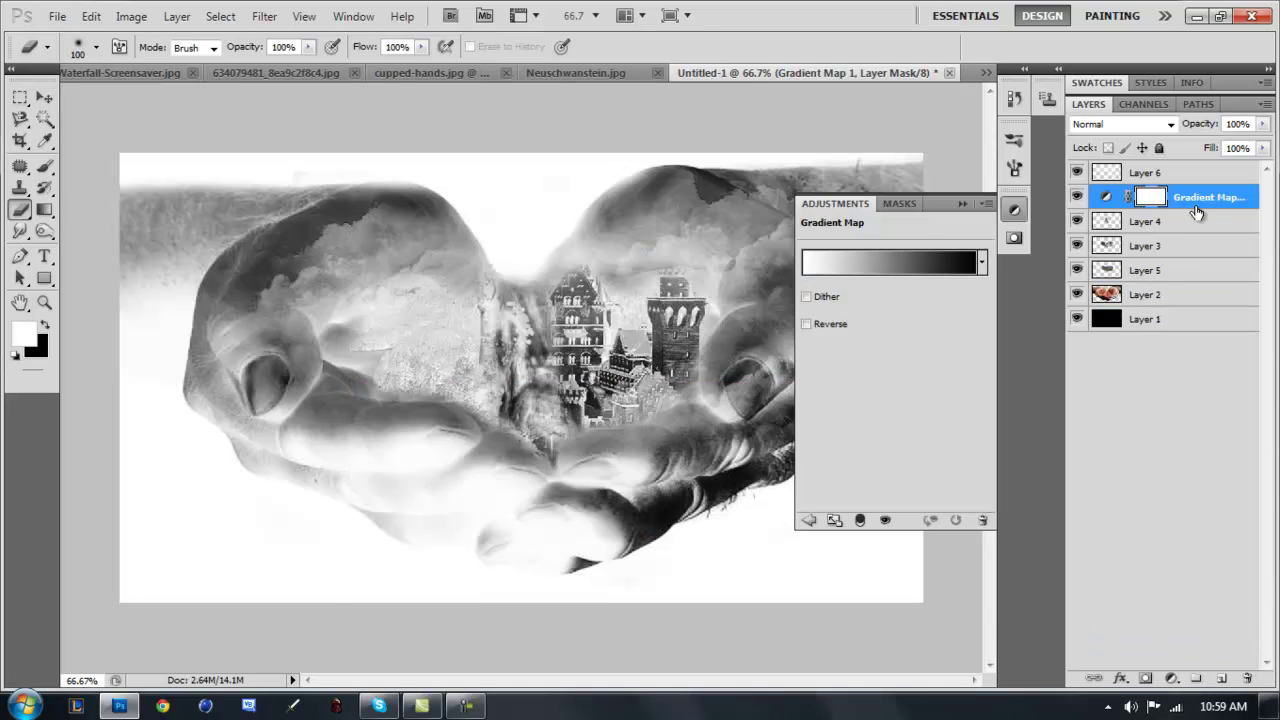
{"action": "left_click_drag", "start_coordinate": [1194, 199], "coordinate": [1185, 164]}
{"action": "left_click", "coordinate": [867, 259]}
{"action": "left_click", "coordinate": [867, 256]}
{"action": "left_click", "coordinate": [1184, 202]}
- Set the Gradient Map layer's blending mode to Soft Light and its opacity to 46%
{"action": "left_click", "coordinate": [1120, 124]}
{"action": "left_click", "coordinate": [1100, 380]}
{"action": "left_click_drag", "start_coordinate": [1195, 124], "coordinate": [1147, 143]}
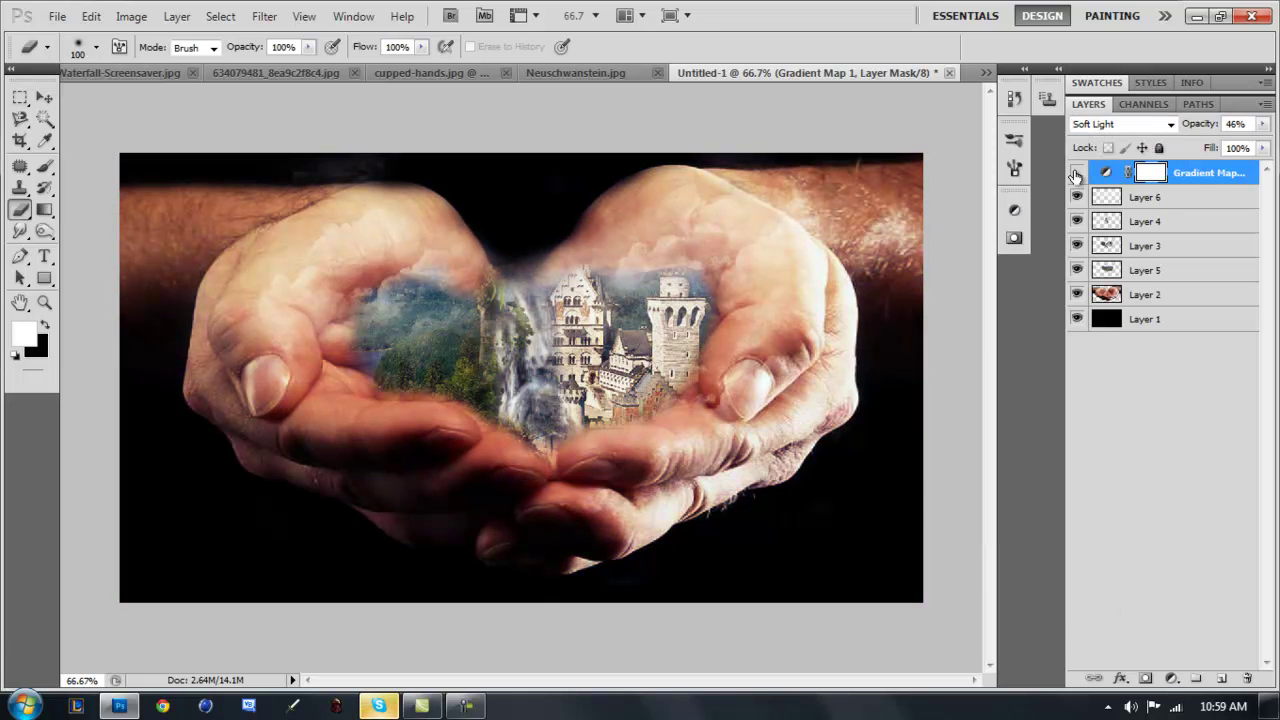
- Add a new layer on top and fill it with the merged image using Apply Image
{"action": "key", "text": "ctrl+1"}
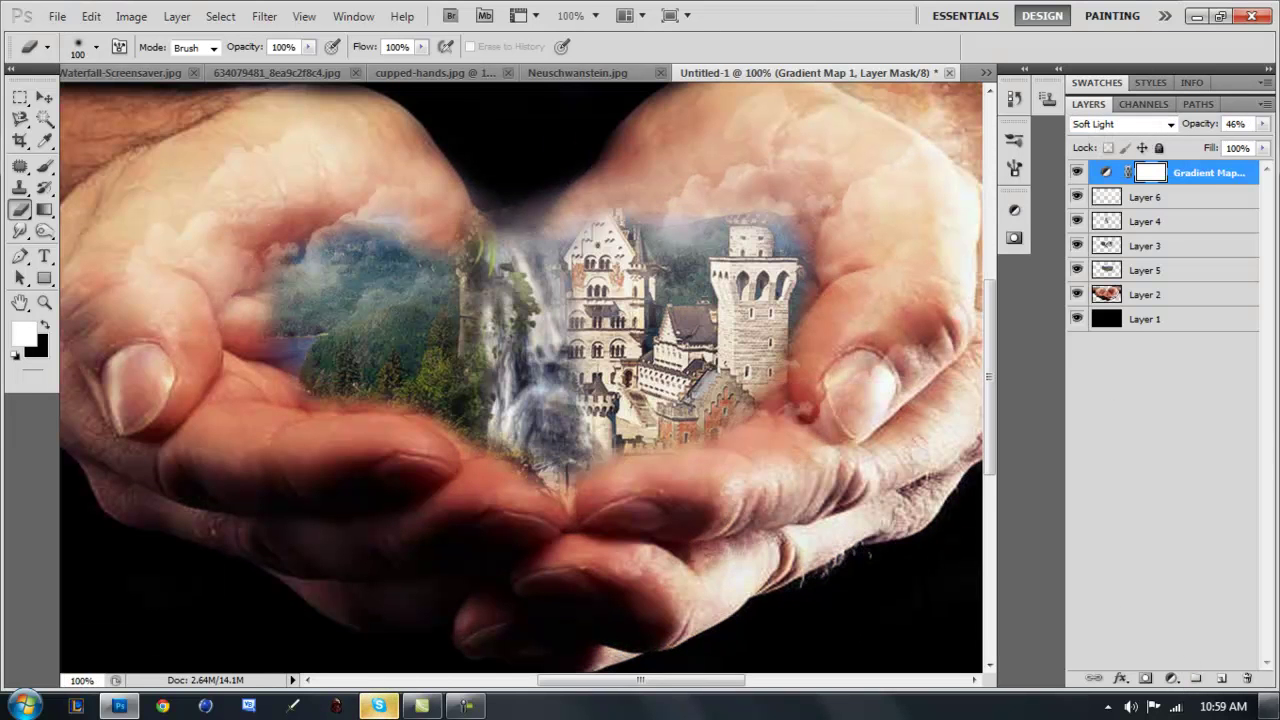
{"action": "left_click", "coordinate": [1221, 678]}
{"action": "left_click", "coordinate": [131, 16]}
{"action": "left_click", "coordinate": [165, 277]}
{"action": "left_click", "coordinate": [805, 186]}
- Apply a Gaussian Blur to the merged image on Layer 7
{"action": "left_click", "coordinate": [264, 16]}
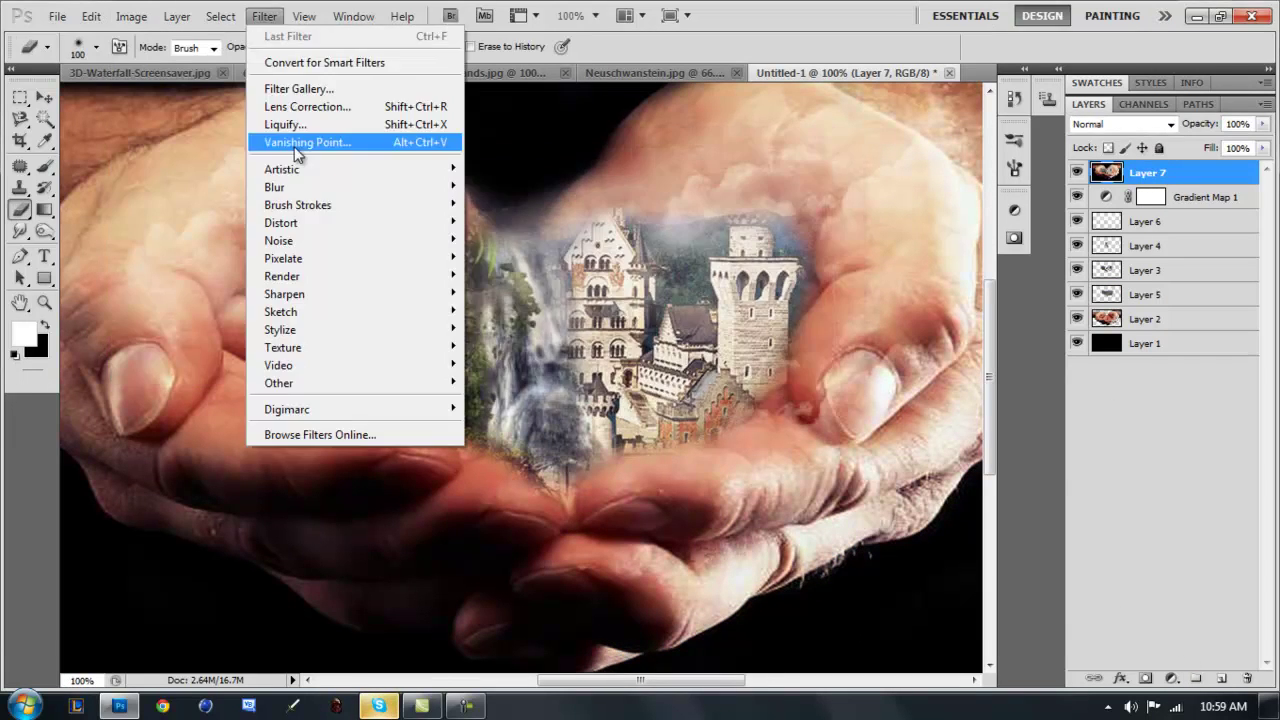
{"action": "mouse_move", "coordinate": [276, 187]}
{"action": "left_click", "coordinate": [510, 258]}
{"action": "left_click_drag", "start_coordinate": [872, 553], "coordinate": [843, 555]}
{"action": "left_click", "coordinate": [1043, 302]}
{"action": "left_click", "coordinate": [1061, 301]}
- Erase the blurred layer over the waterfall, the castle and the nearby trees and fingers
{"action": "key", "text": "e"}
{"action": "mouse_move", "coordinate": [580, 400]}
{"action": "left_mouse_down"}
{"action": "mouse_move", "coordinate": [609, 449]}
{"action": "mouse_move", "coordinate": [620, 250]}
{"action": "mouse_move", "coordinate": [780, 347]}
{"action": "mouse_move", "coordinate": [650, 457]}
{"action": "mouse_move", "coordinate": [568, 299]}
{"action": "mouse_move", "coordinate": [450, 440]}
{"action": "left_mouse_up"}
{"action": "mouse_move", "coordinate": [537, 327]}
{"action": "left_mouse_down"}
{"action": "mouse_move", "coordinate": [613, 479]}
{"action": "mouse_move", "coordinate": [777, 594]}
{"action": "mouse_move", "coordinate": [903, 329]}
{"action": "mouse_move", "coordinate": [742, 143]}
{"action": "mouse_move", "coordinate": [394, 522]}
{"action": "mouse_move", "coordinate": [197, 437]}
{"action": "mouse_move", "coordinate": [294, 546]}
{"action": "mouse_move", "coordinate": [816, 603]}
{"action": "left_mouse_up"}
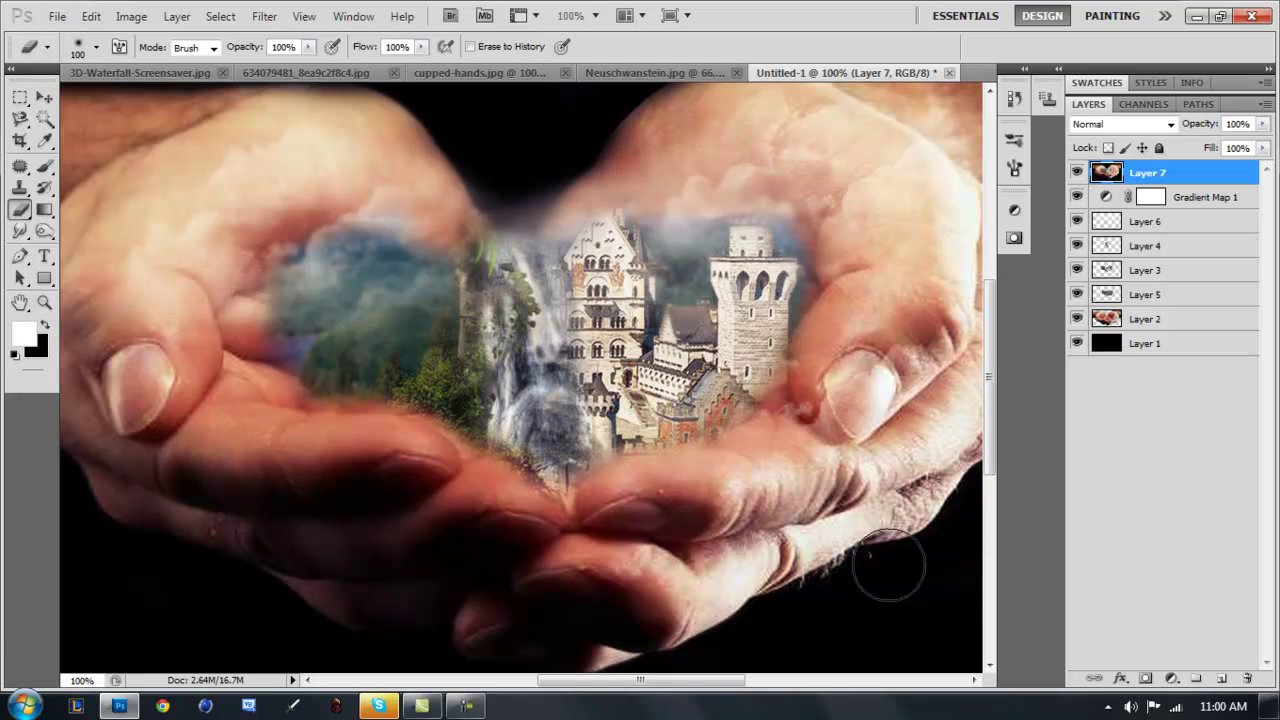
- Check the Skype chat, and add another top layer filled with the merged image using Apply Image
{"action": "left_click", "coordinate": [391, 708]}
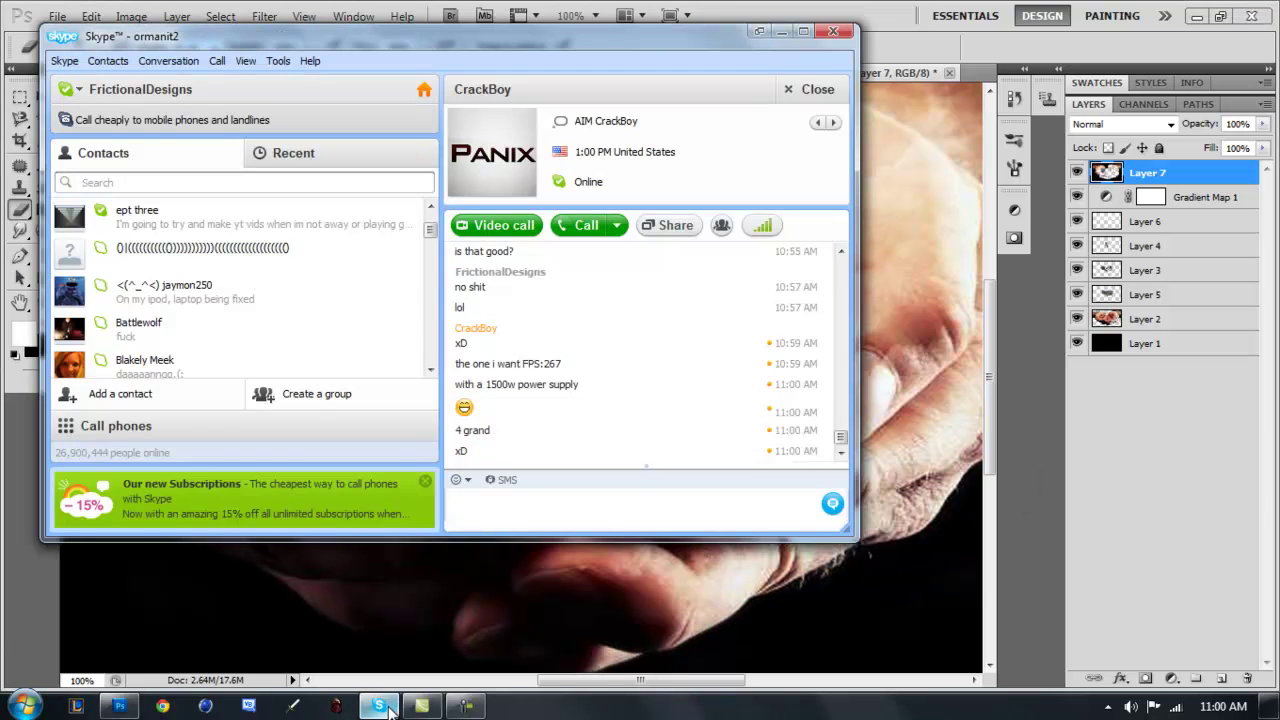
{"action": "left_click", "coordinate": [391, 708]}
{"action": "left_click", "coordinate": [1222, 678]}
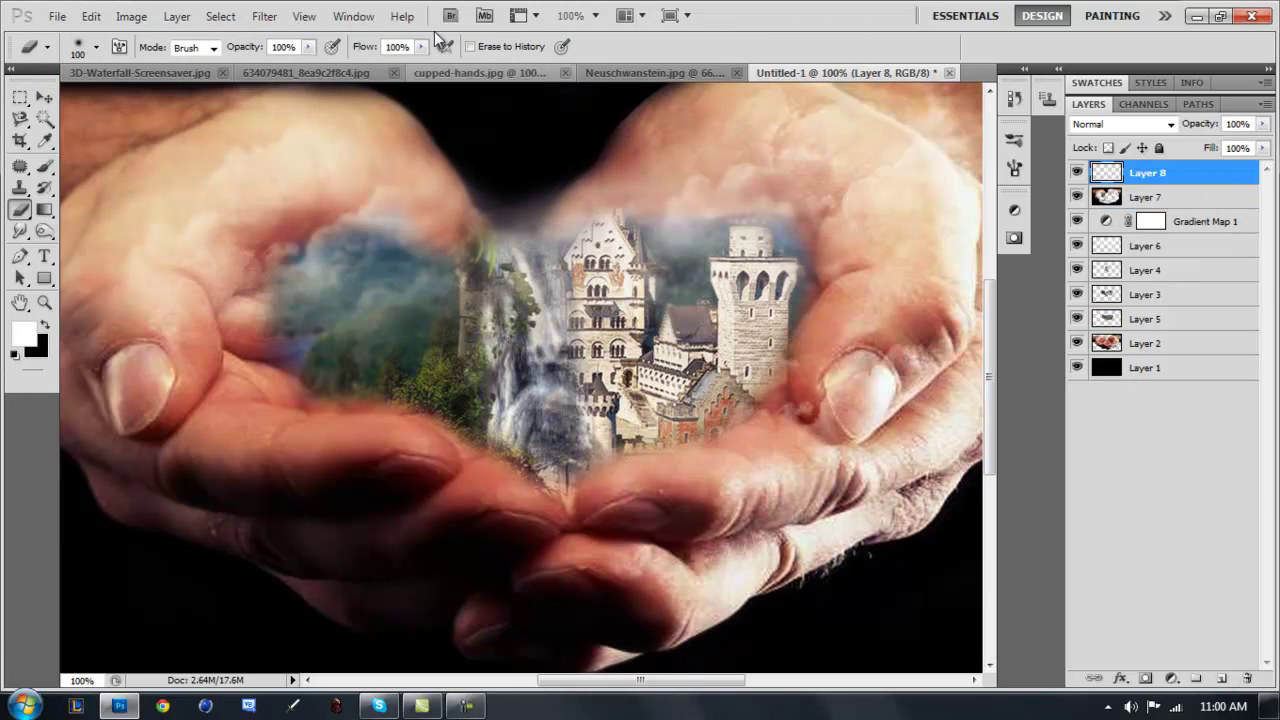
{"action": "left_click", "coordinate": [131, 16]}
{"action": "left_click", "coordinate": [175, 283]}
{"action": "left_click", "coordinate": [808, 189]}
- Sharpen the merged image on Layer 8 and erase part of that layer over the castle tower
{"action": "left_click", "coordinate": [264, 16]}
{"action": "mouse_move", "coordinate": [327, 272]}
{"action": "mouse_move", "coordinate": [334, 296]}
{"action": "left_click", "coordinate": [560, 318]}
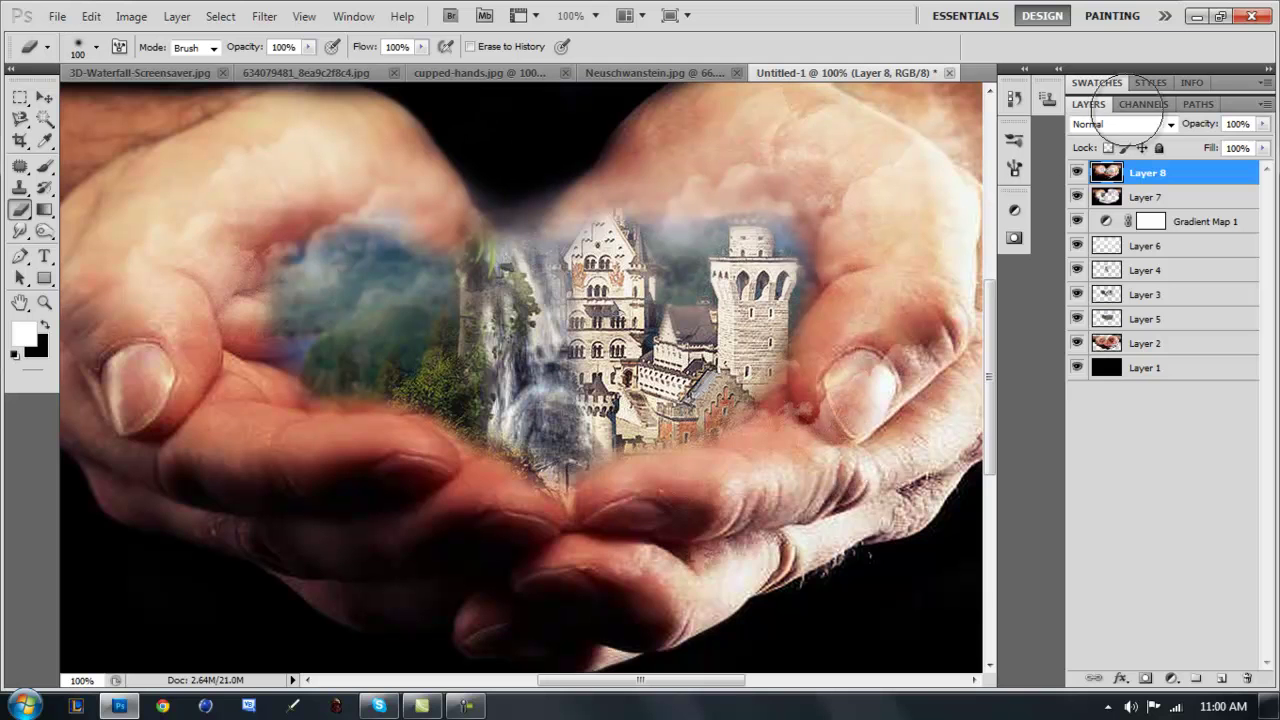
{"action": "left_click_drag", "start_coordinate": [763, 300], "coordinate": [766, 270]}
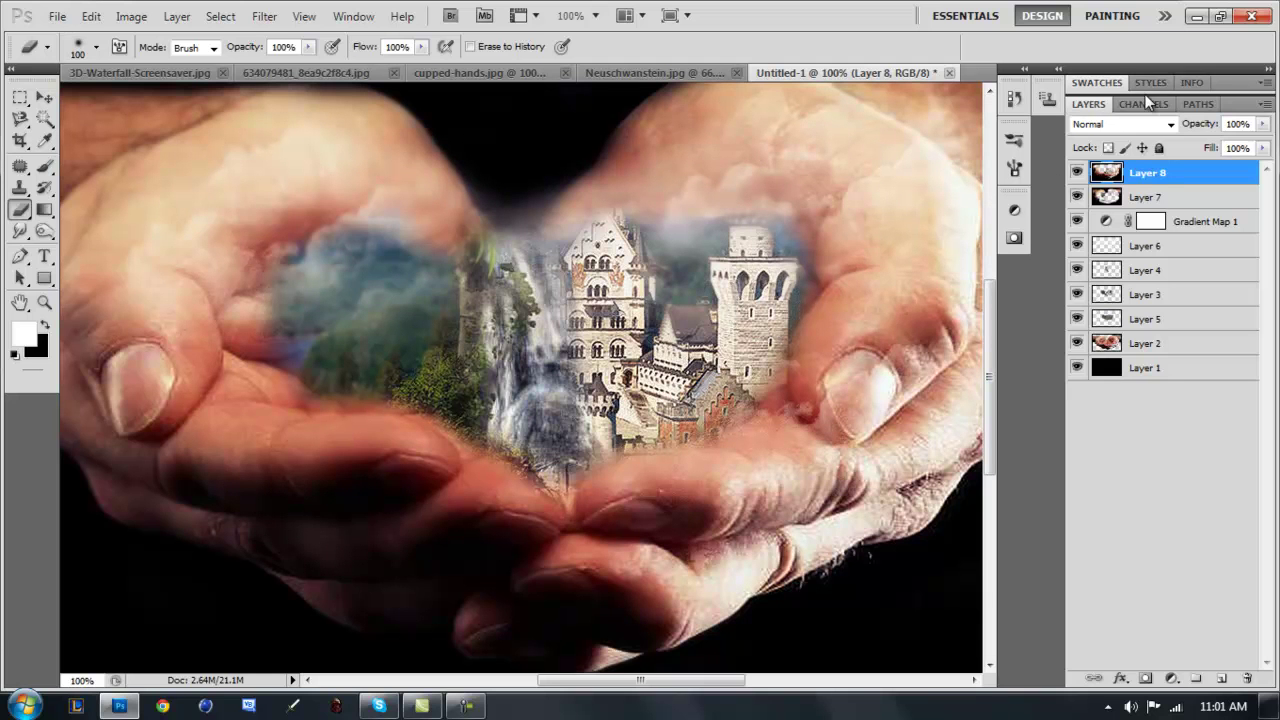